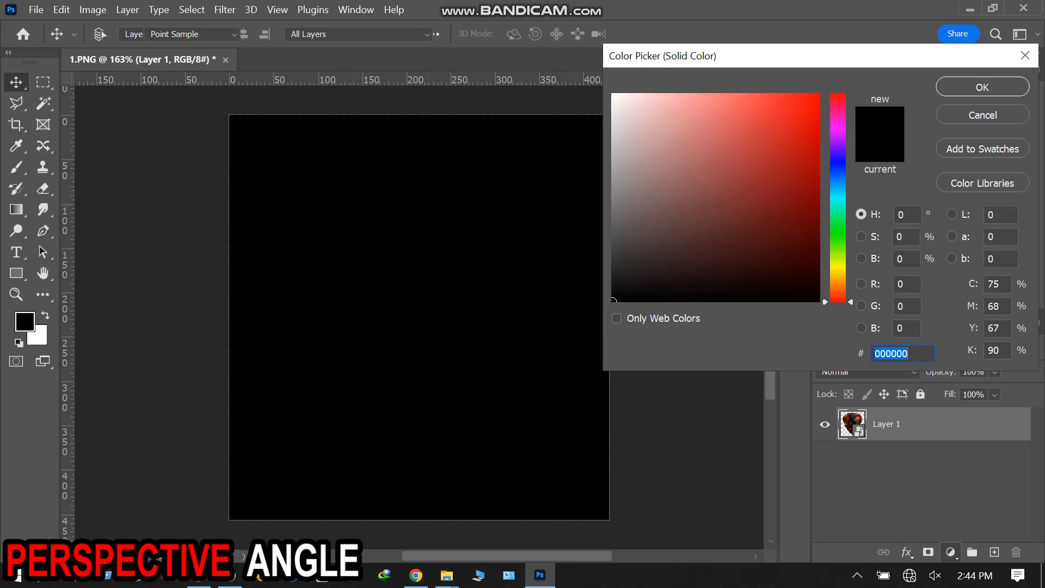
Step: Set the solid color fill layer to white (ffffff), place it below Layer 1, and make Layer 1 active
{"action": "type", "text": "ffffff"}
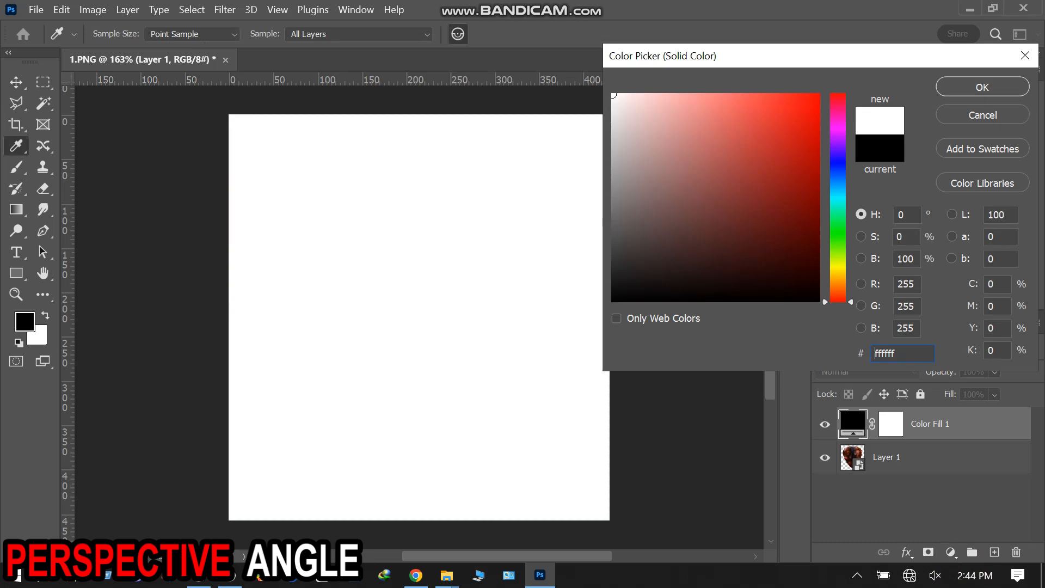
{"action": "key", "text": "Return"}
{"action": "key", "text": "v"}
{"action": "left_click_drag", "start_coordinate": [925, 424], "coordinate": [925, 479]}
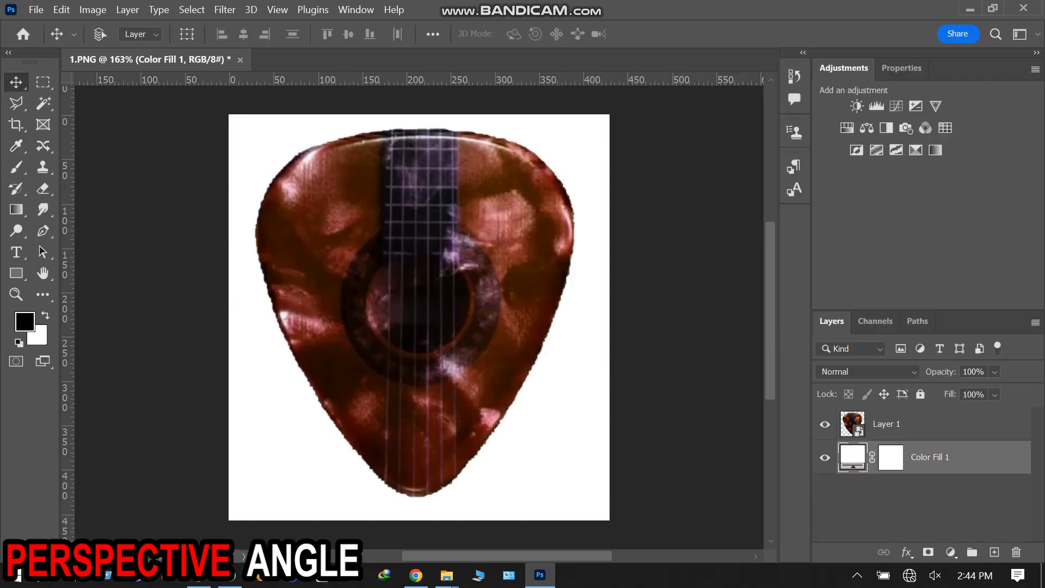
{"action": "left_click", "coordinate": [925, 423]}
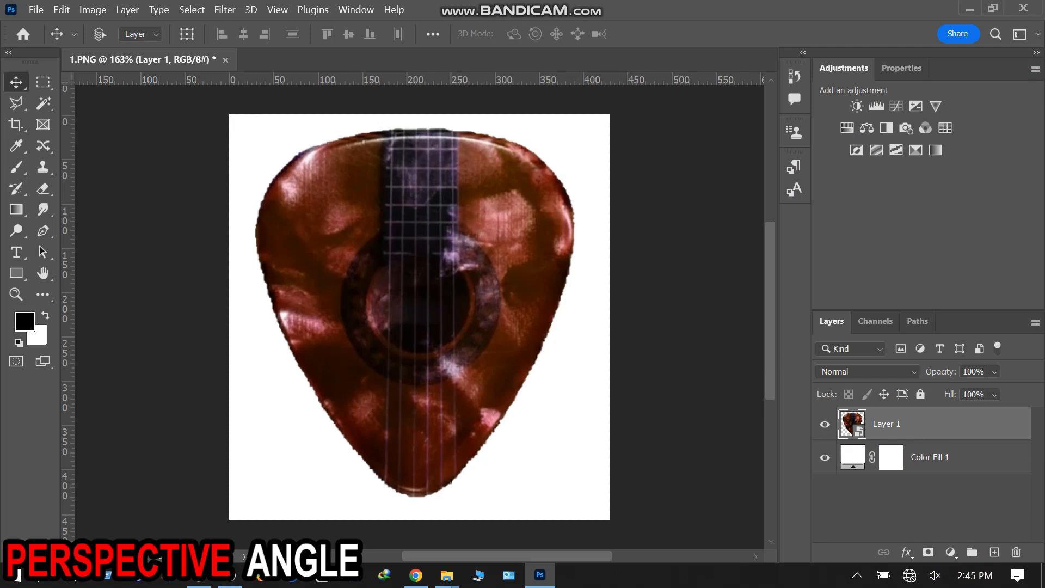
Step: Duplicate the Blue channel
{"action": "left_click", "coordinate": [875, 321]}
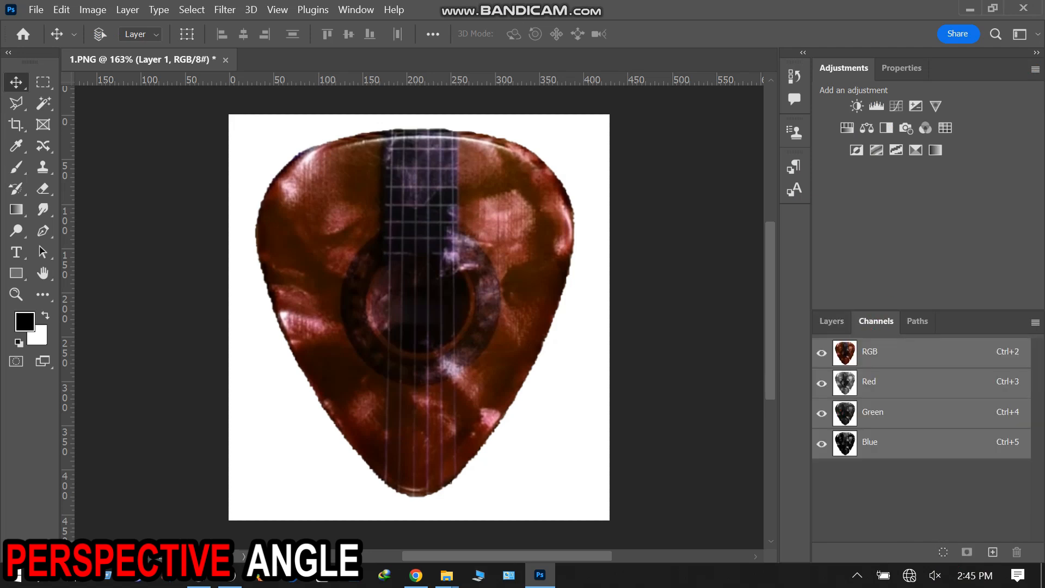
{"action": "left_click", "coordinate": [869, 441]}
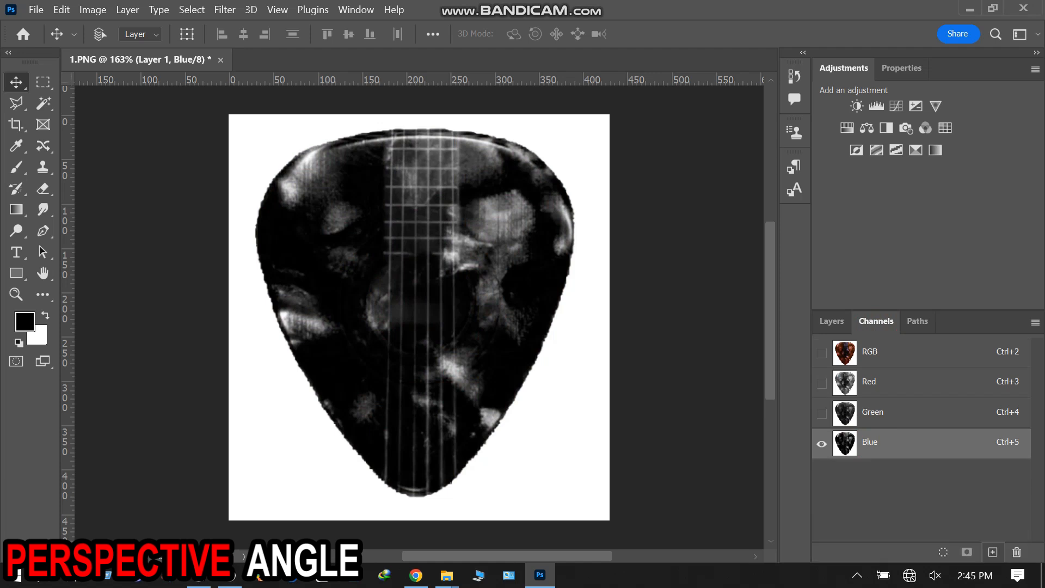
{"action": "left_click_drag", "start_coordinate": [869, 442], "coordinate": [994, 553]}
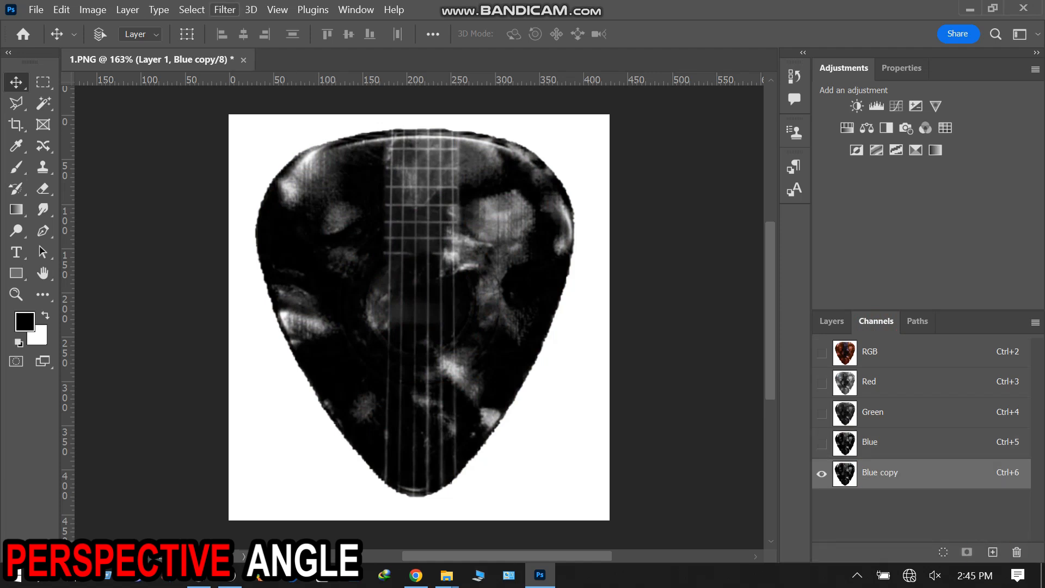
Step: Apply a Gaussian Blur with a radius of 4.0 pixels to the Blue copy channel
{"action": "left_click", "coordinate": [224, 9]}
{"action": "mouse_move", "coordinate": [234, 201]}
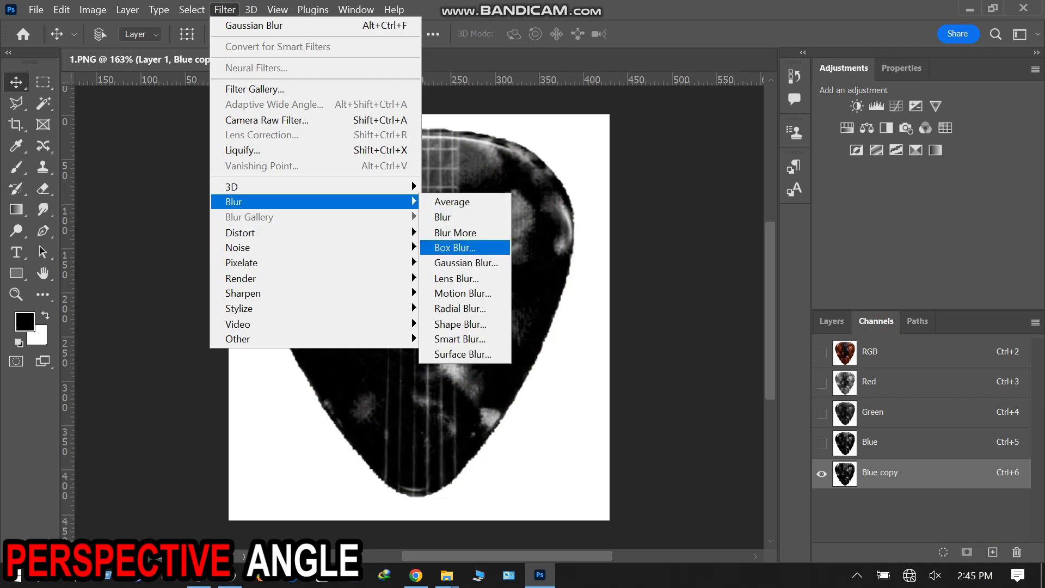
{"action": "left_click", "coordinate": [451, 261]}
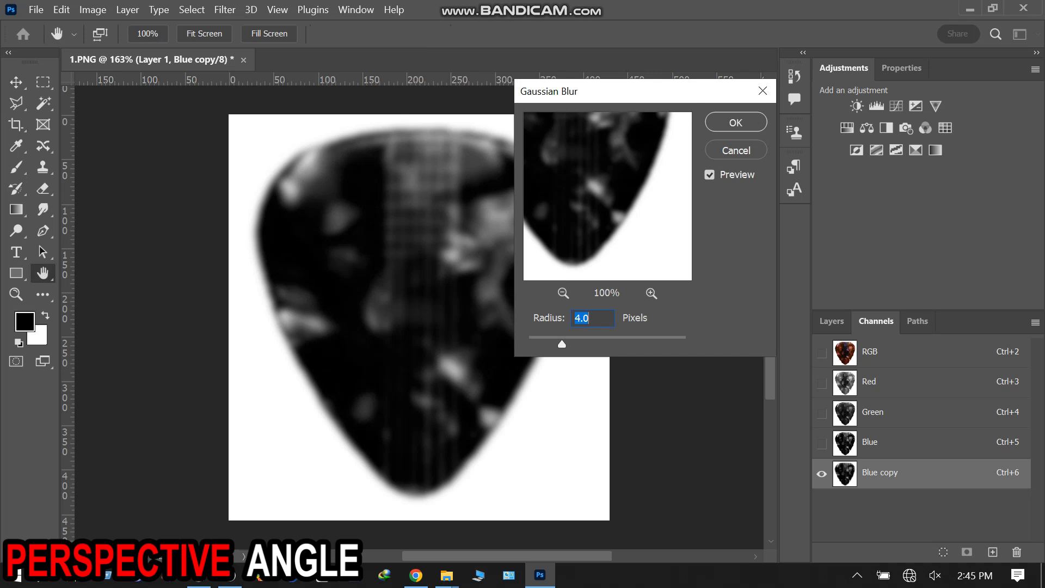
{"action": "left_click", "coordinate": [736, 122]}
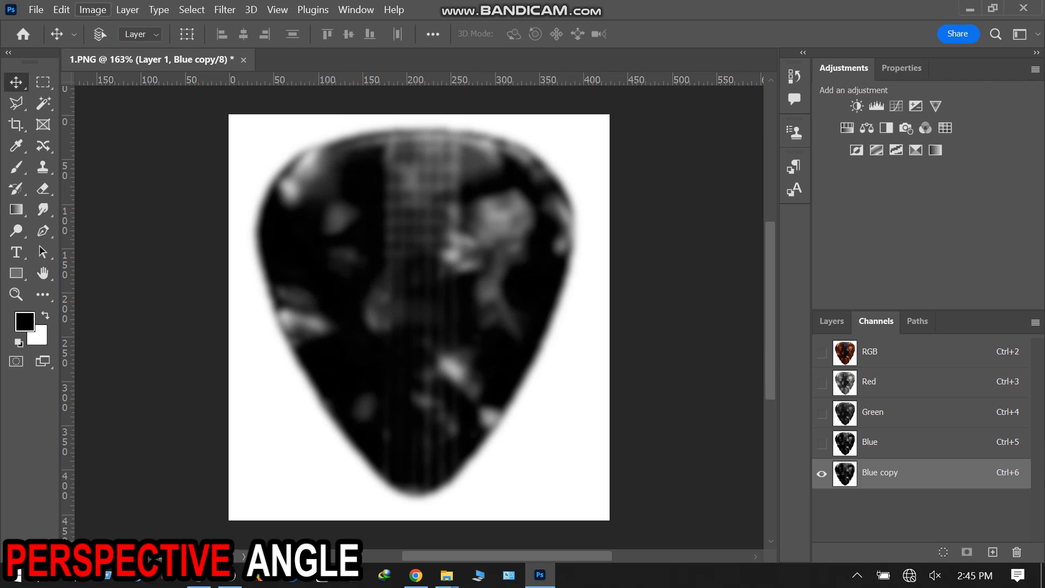
Step: Adjust the Blue copy channel's Levels with input values 161, 9.99 and 172 to make a solid black silhouette
{"action": "left_click", "coordinate": [92, 10]}
{"action": "mouse_move", "coordinate": [118, 46]}
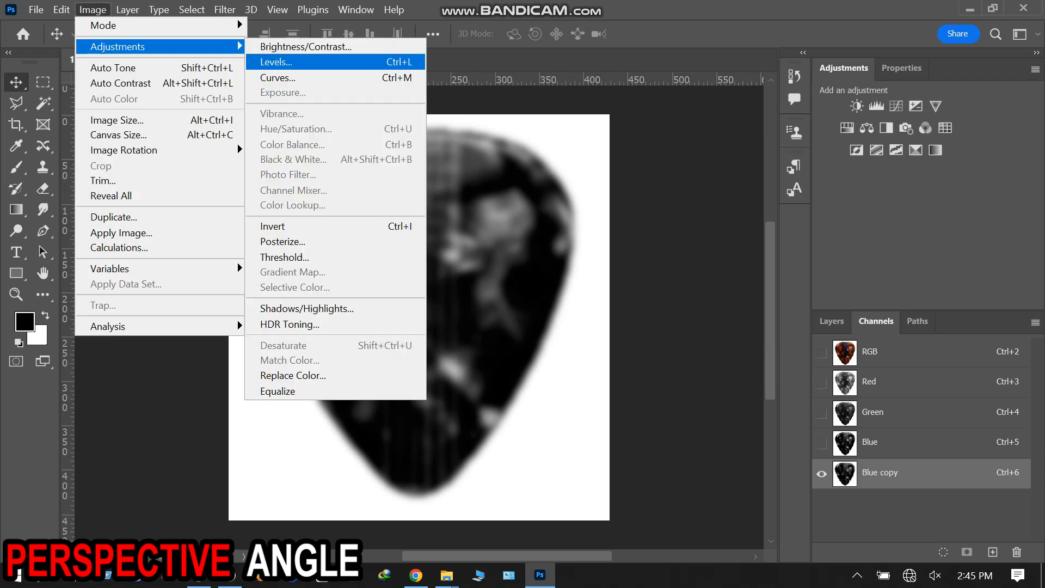
{"action": "left_click", "coordinate": [284, 62]}
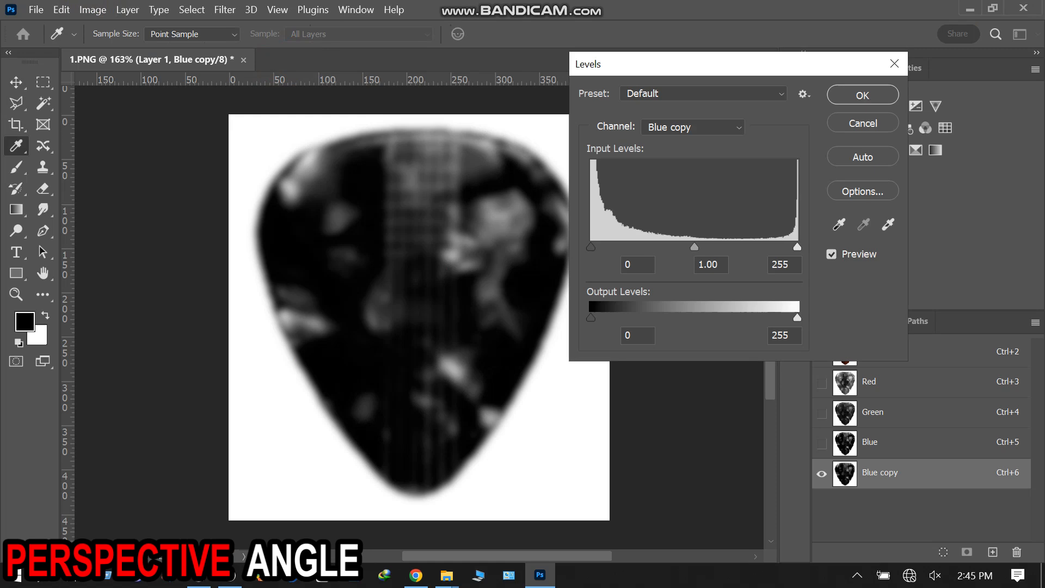
{"action": "left_click_drag", "start_coordinate": [590, 246], "coordinate": [722, 246]}
{"action": "left_click_drag", "start_coordinate": [798, 247], "coordinate": [729, 248]}
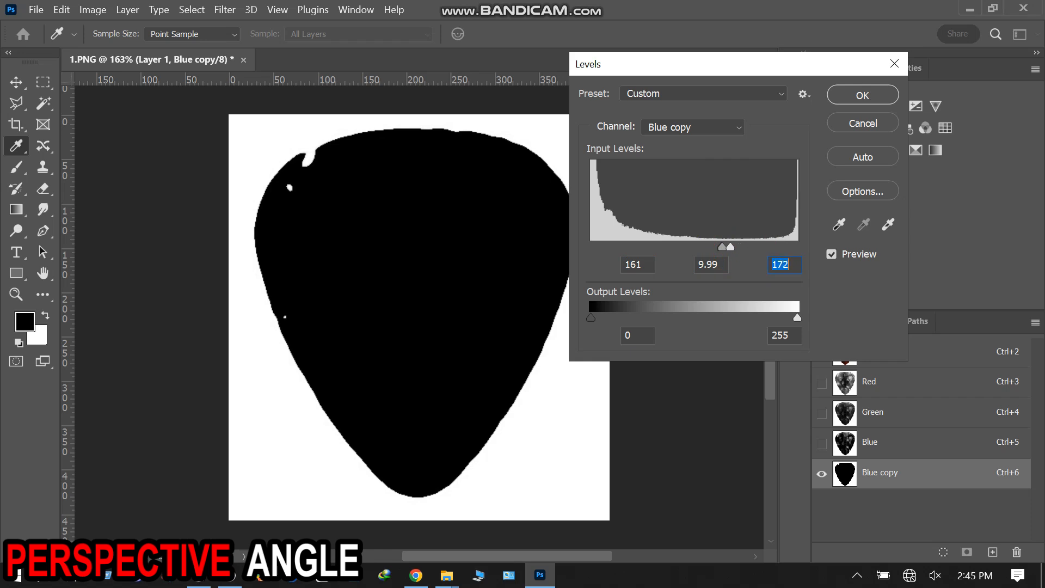
{"action": "left_click", "coordinate": [862, 97]}
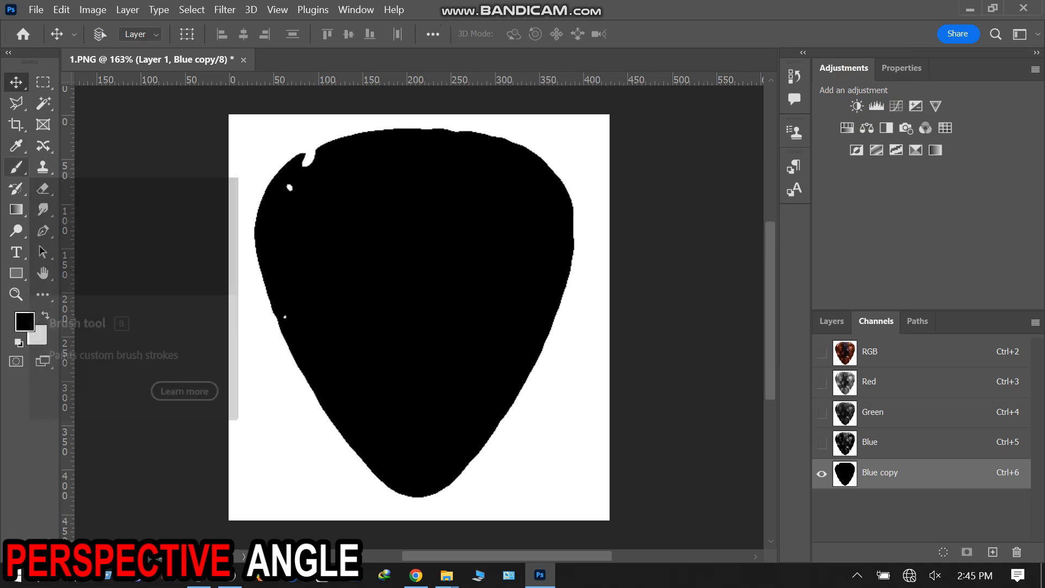
Step: Paint black over the white specks and the notch at the silhouette's left edge with the Brush tool
{"action": "left_click", "coordinate": [16, 166]}
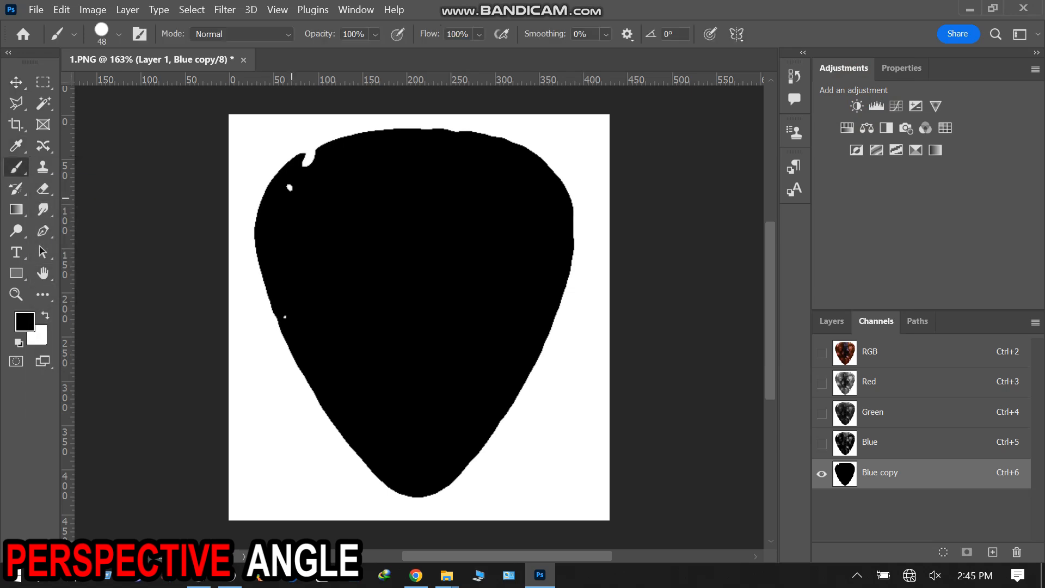
{"action": "left_click", "coordinate": [290, 188]}
{"action": "left_click", "coordinate": [308, 163]}
{"action": "left_click", "coordinate": [310, 155]}
{"action": "left_click", "coordinate": [311, 153]}
{"action": "left_click", "coordinate": [312, 151]}
{"action": "left_click", "coordinate": [311, 150]}
{"action": "left_click", "coordinate": [315, 320]}
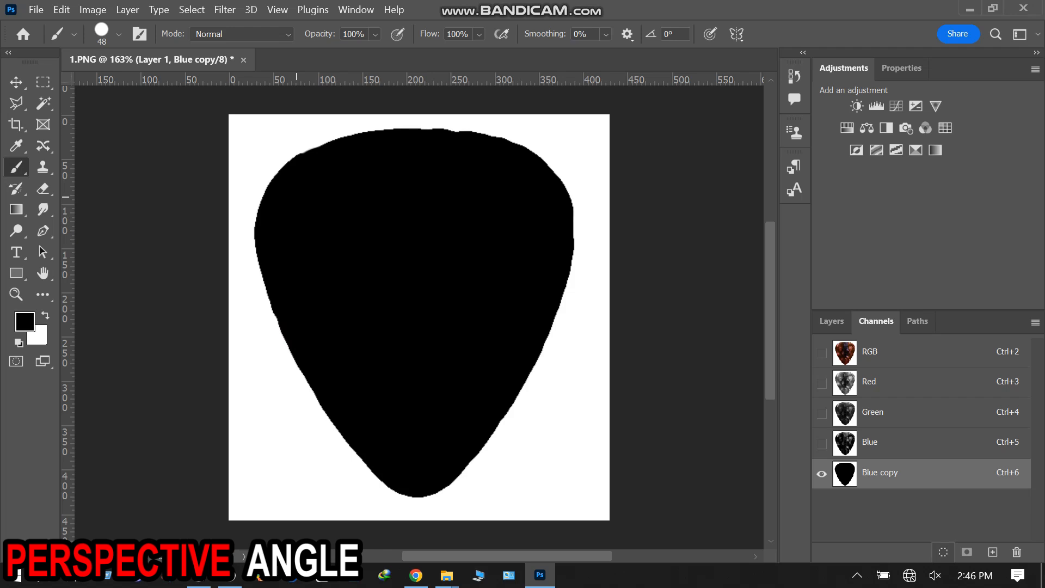
Step: Load the Blue copy channel as a selection, delete that channel, and return to the layers
{"action": "left_click", "coordinate": [943, 552]}
{"action": "left_click_drag", "start_coordinate": [877, 472], "coordinate": [1016, 552]}
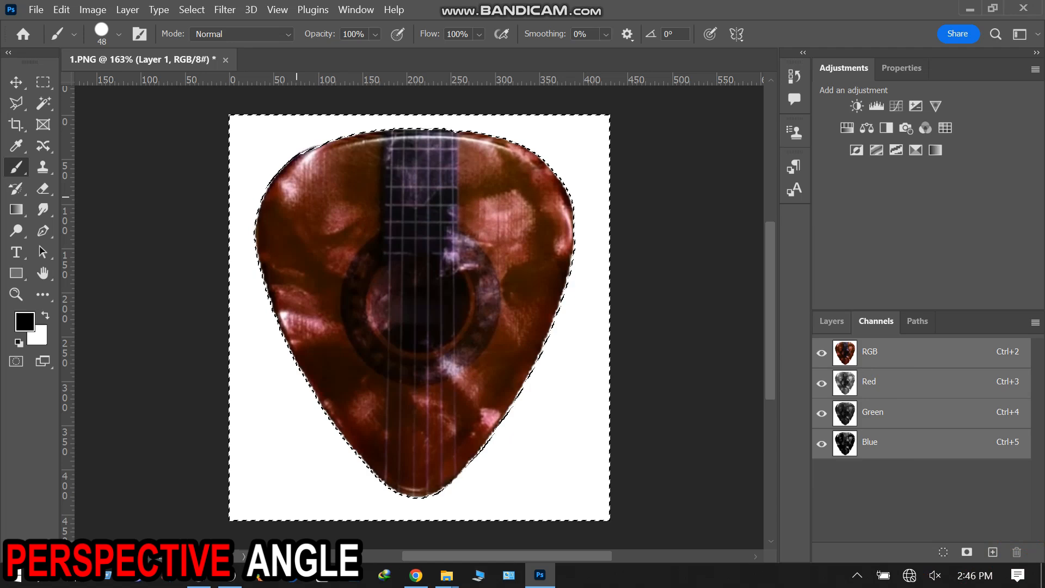
{"action": "left_click", "coordinate": [832, 321]}
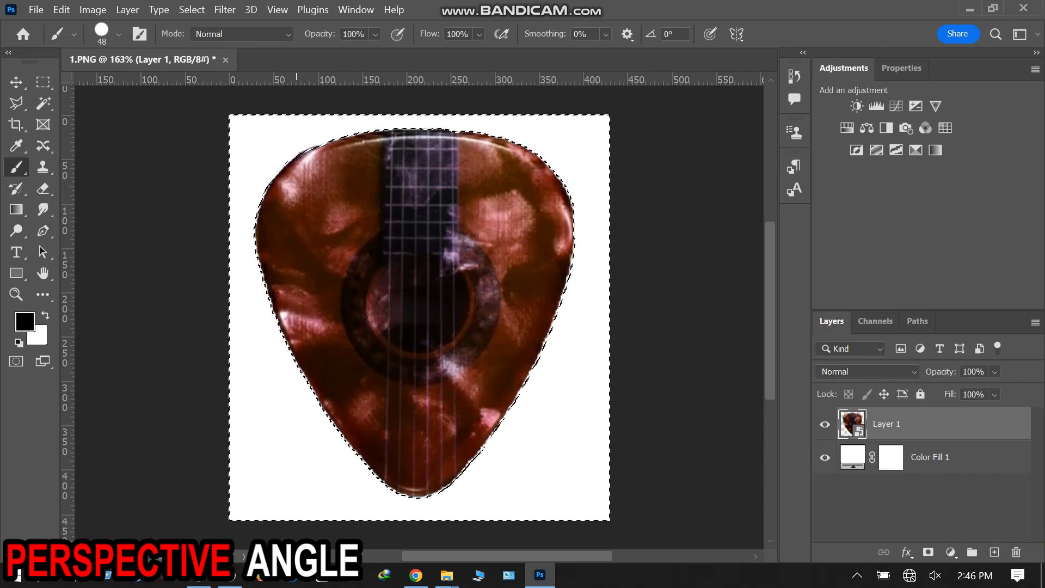
Step: Duplicate Layer 1 and rasterize the copy
{"action": "left_click_drag", "start_coordinate": [925, 424], "coordinate": [994, 552]}
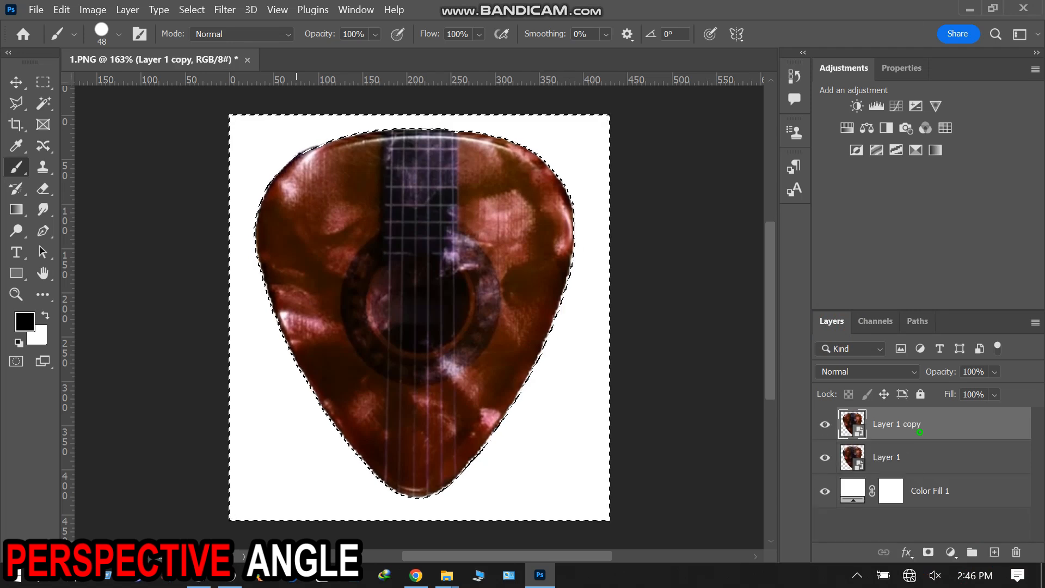
{"action": "right_click", "coordinate": [919, 432]}
{"action": "left_click", "coordinate": [730, 350]}
Step: Expand the background selection by 5 pixels so it overlaps the pick's edge
{"action": "left_click", "coordinate": [225, 9]}
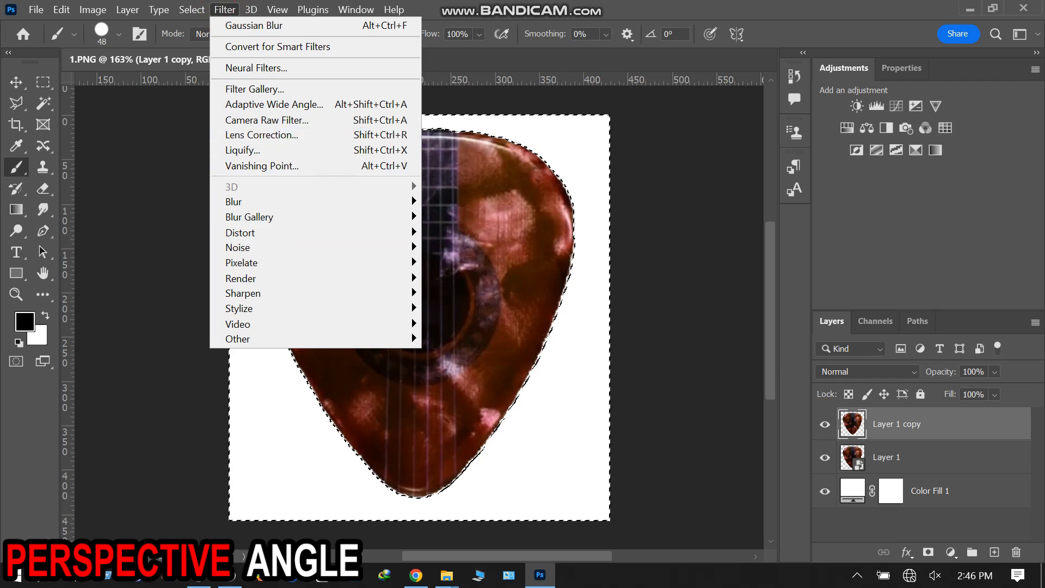
{"action": "mouse_move", "coordinate": [191, 10]}
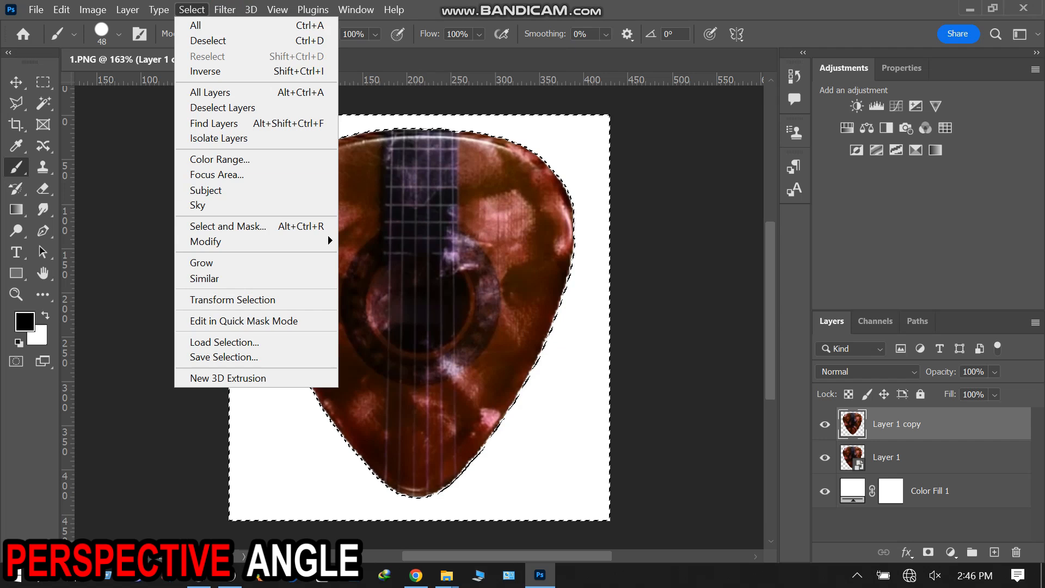
{"action": "mouse_move", "coordinate": [217, 241]}
{"action": "left_click", "coordinate": [371, 272]}
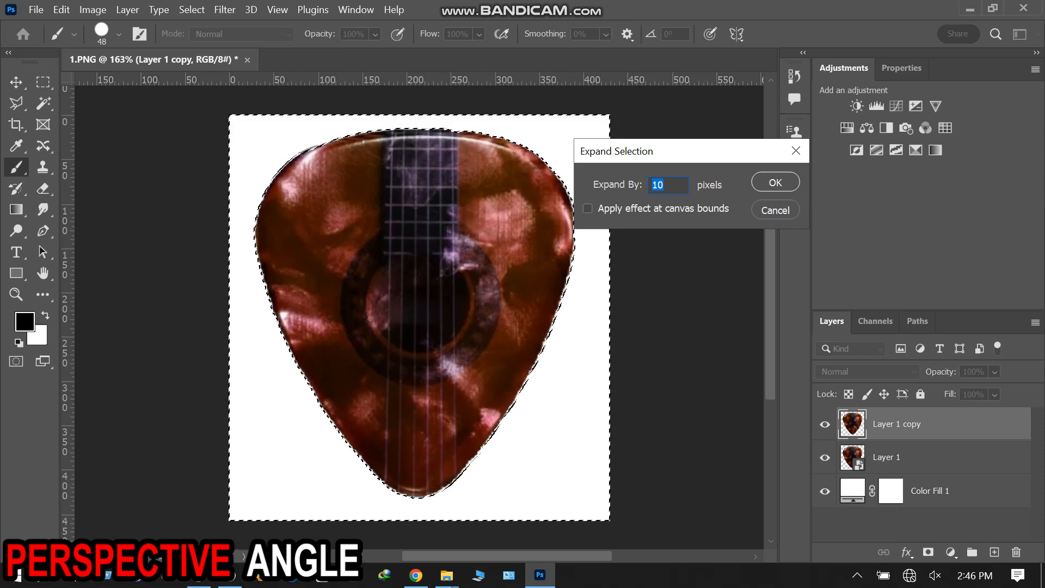
{"action": "type", "text": "5"}
{"action": "key", "text": "Return"}
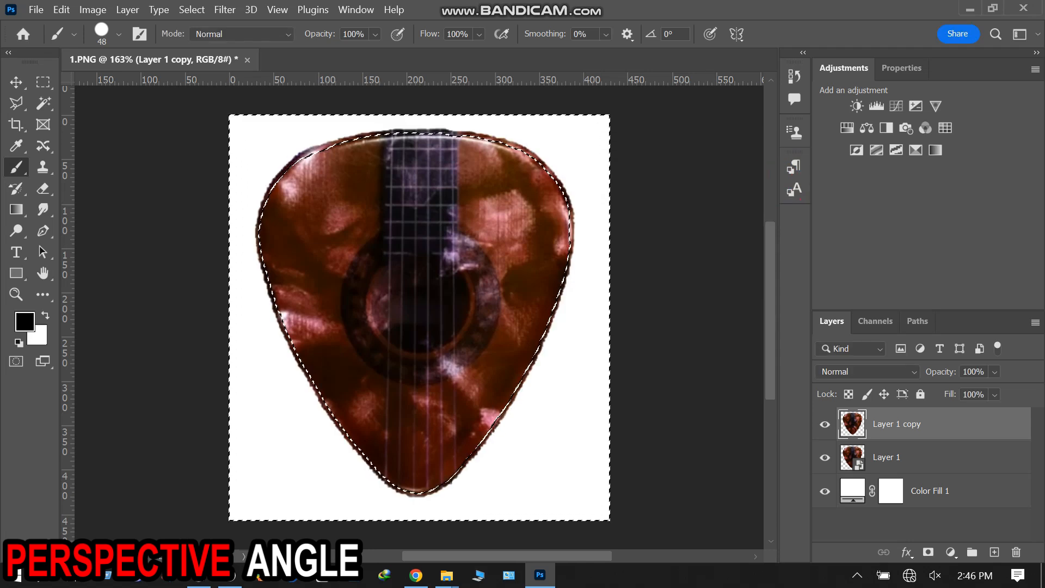
Step: Clear the selected rough edge from Layer 1 copy, then hide Layer 1 and deselect
{"action": "left_click", "coordinate": [93, 10]}
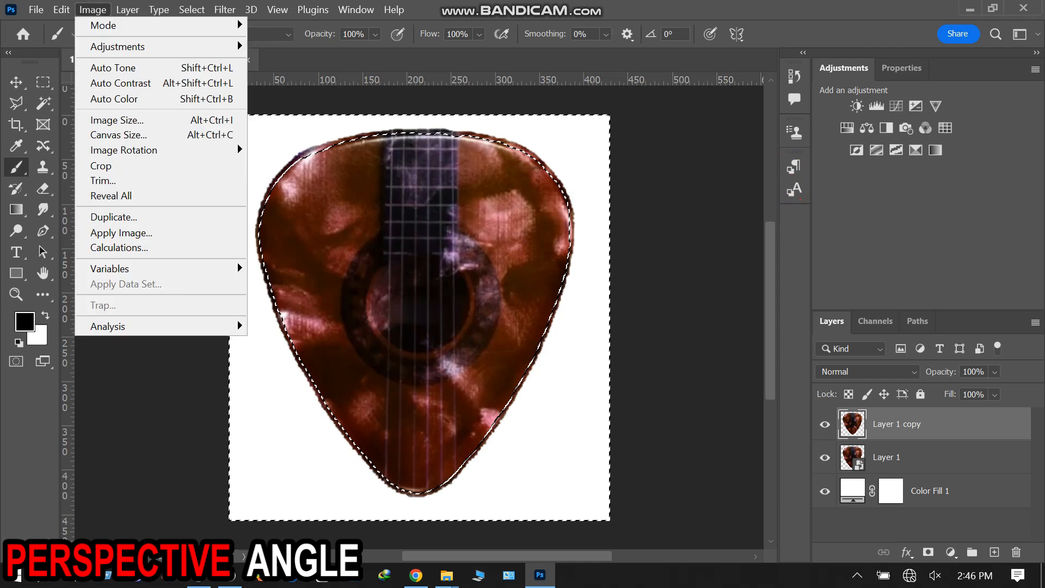
{"action": "left_click", "coordinate": [92, 10]}
{"action": "left_click", "coordinate": [62, 10]}
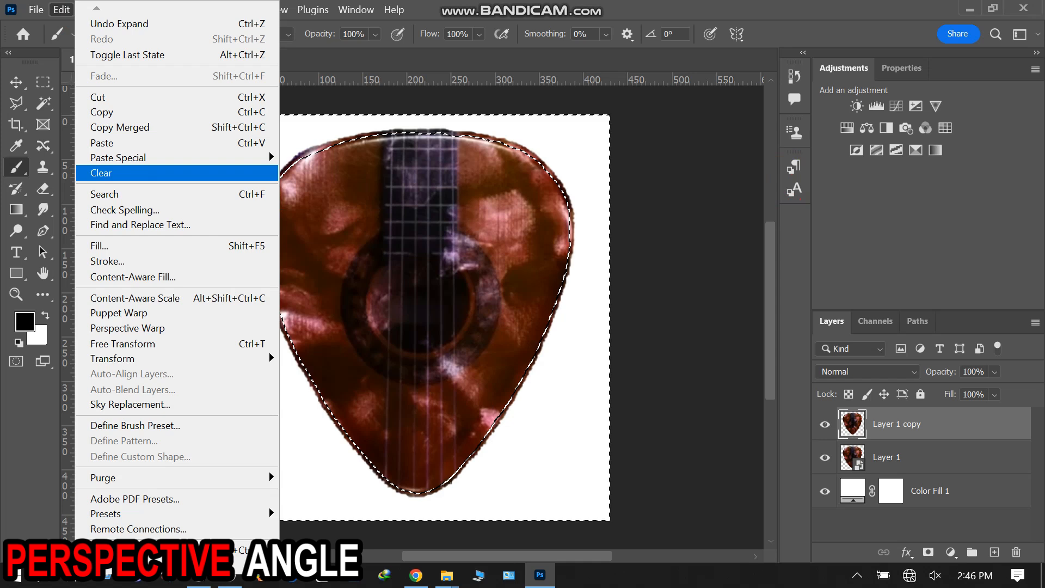
{"action": "left_click", "coordinate": [109, 172]}
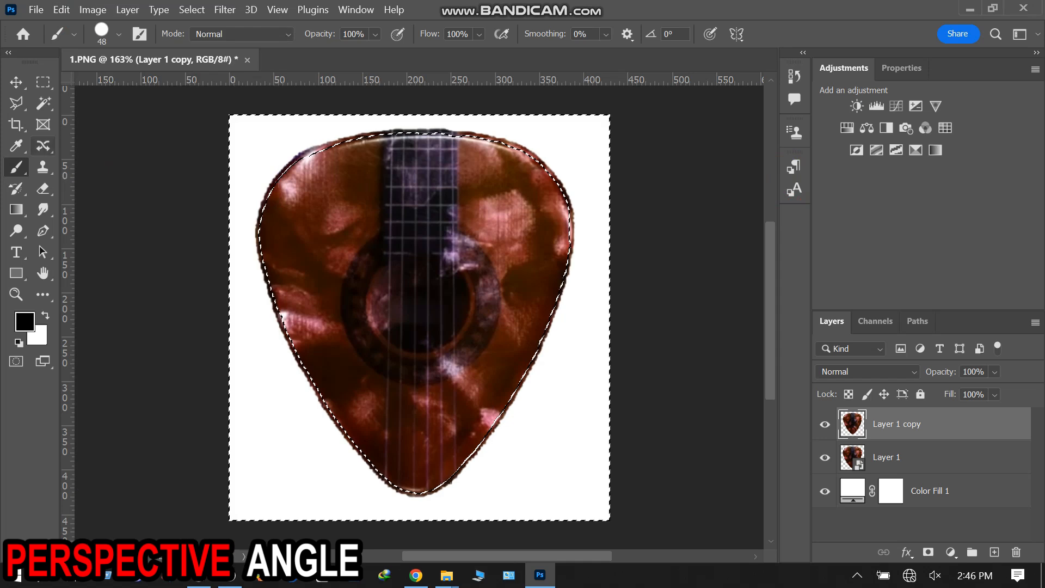
{"action": "left_click", "coordinate": [825, 457]}
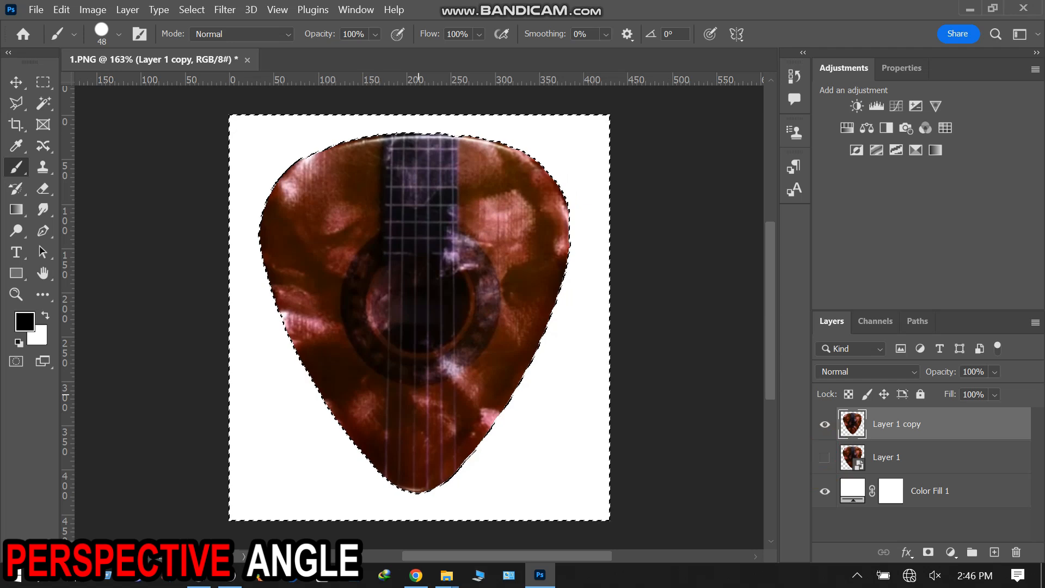
{"action": "key", "text": "ctrl+d"}
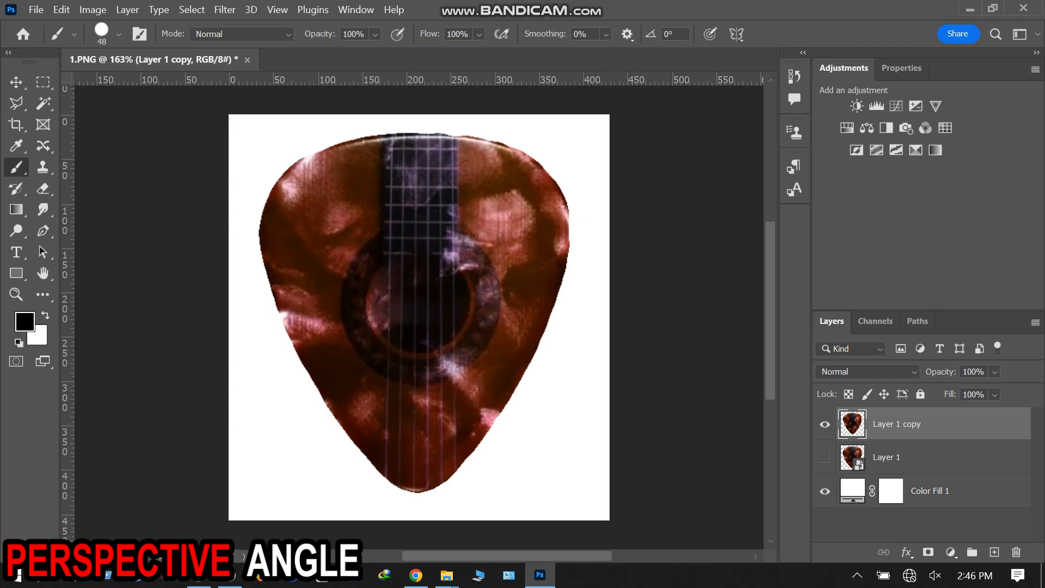
Step: Toggle Layer 1's visibility to compare the original rough edge with the trimmed copy
{"action": "left_click", "coordinate": [824, 457]}
{"action": "left_click", "coordinate": [824, 458]}
{"action": "left_click", "coordinate": [825, 458]}
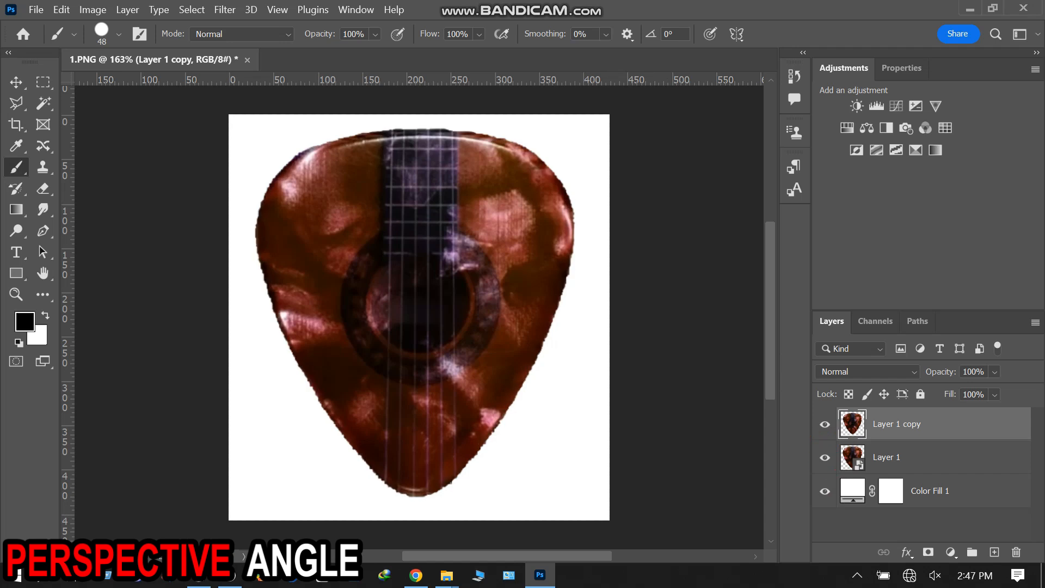
{"action": "left_click", "coordinate": [825, 458]}
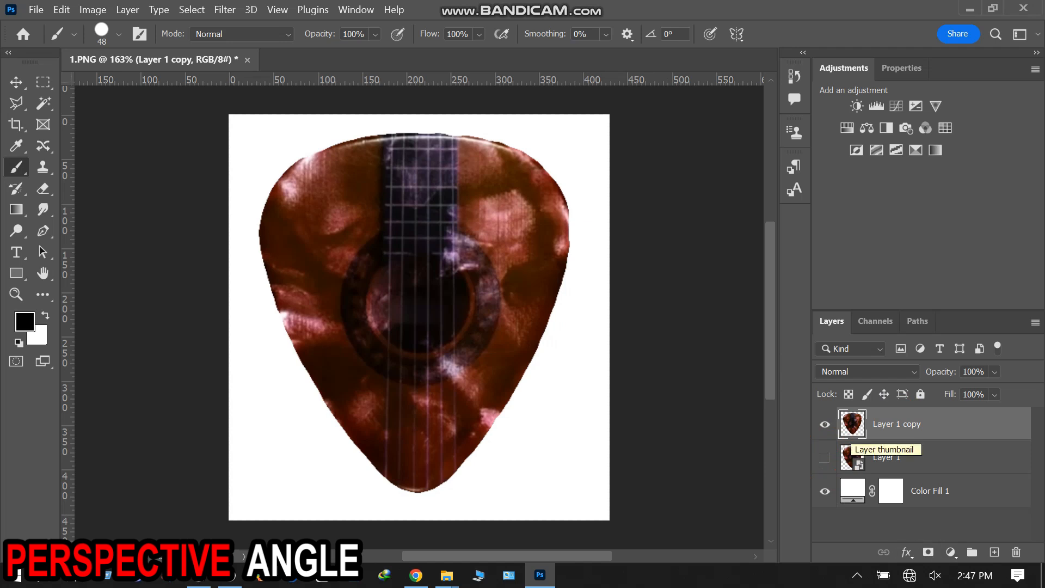
Step: Mask Layer 1 copy to its own outline and paint black on the mask along the pick's left and upper edges
{"action": "left_click", "coordinate": [852, 427], "text": "ctrl"}
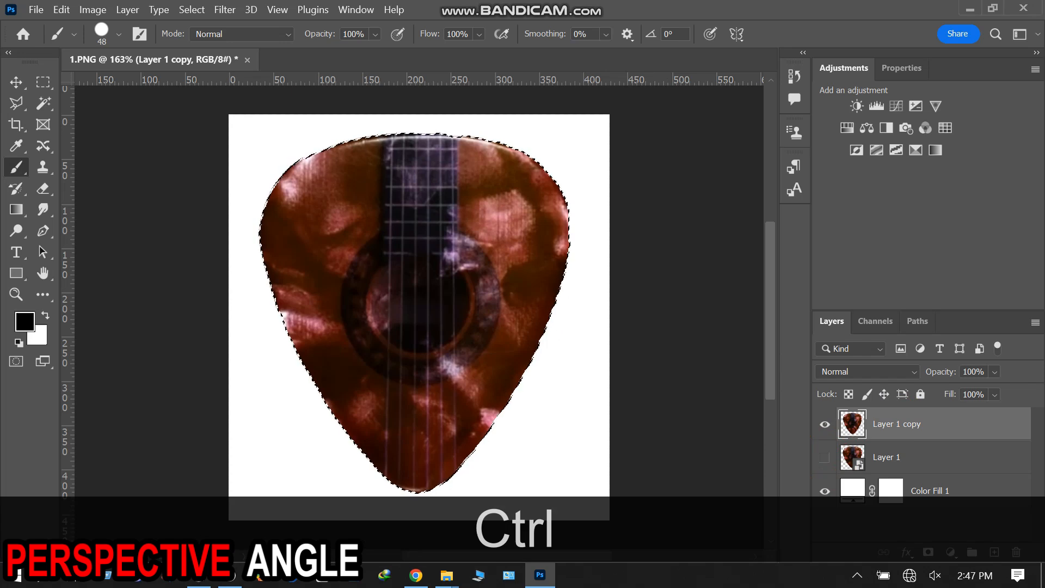
{"action": "left_click", "coordinate": [928, 552]}
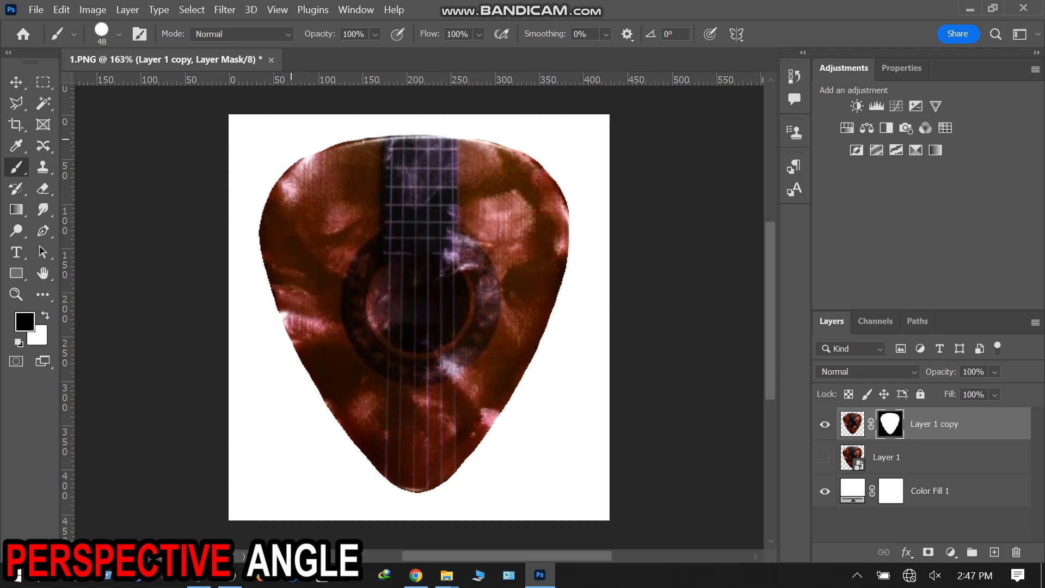
{"action": "mouse_move", "coordinate": [301, 158]}
{"action": "left_mouse_down"}
{"action": "mouse_move", "coordinate": [269, 198]}
{"action": "mouse_move", "coordinate": [267, 274]}
{"action": "mouse_move", "coordinate": [264, 244]}
{"action": "left_mouse_up"}
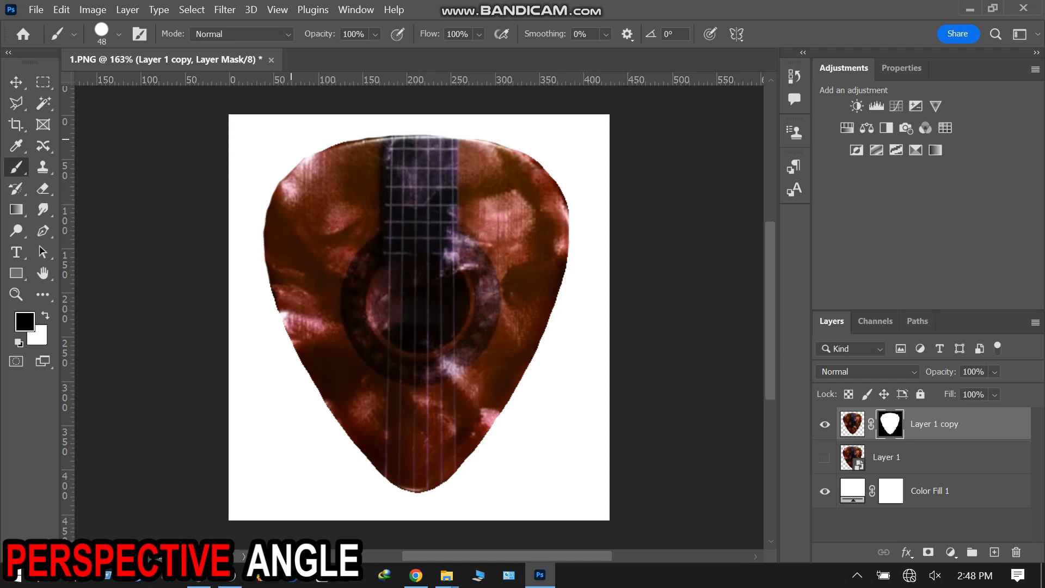
{"action": "left_click_drag", "start_coordinate": [265, 228], "coordinate": [264, 242]}
{"action": "left_click", "coordinate": [317, 149]}
{"action": "left_click_drag", "start_coordinate": [364, 139], "coordinate": [560, 152]}
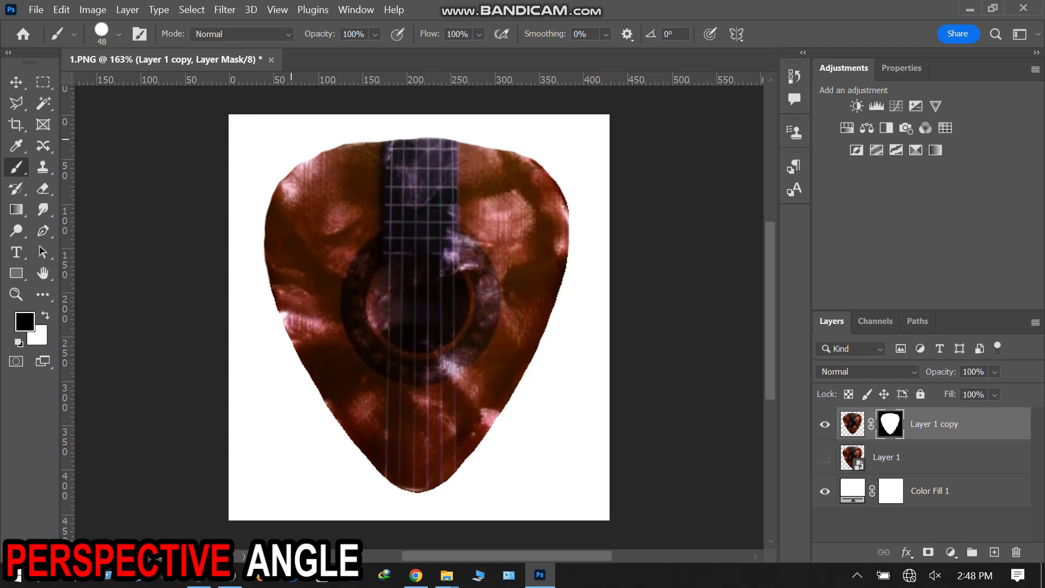
Step: Undo the brush strokes on the mask and the layer mask added to Layer 1 copy
{"action": "key", "text": "ctrl+z"}
{"action": "key", "text": "ctrl+z"}
{"action": "key", "text": "ctrl+z"}
{"action": "key", "text": "ctrl+z"}
{"action": "key", "text": "ctrl+z"}
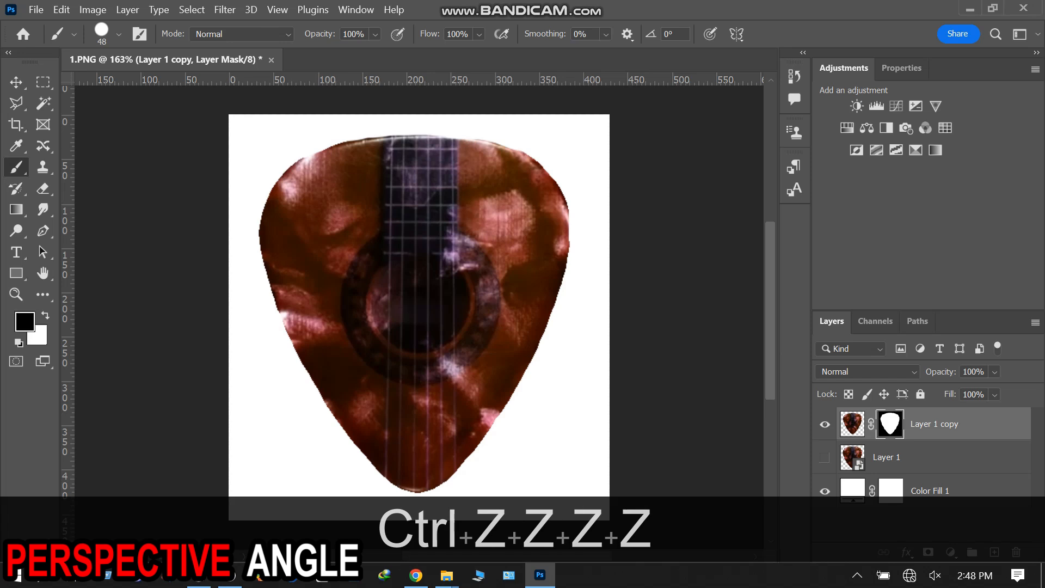
{"action": "key", "text": "ctrl+z"}
{"action": "key", "text": "ctrl+z"}
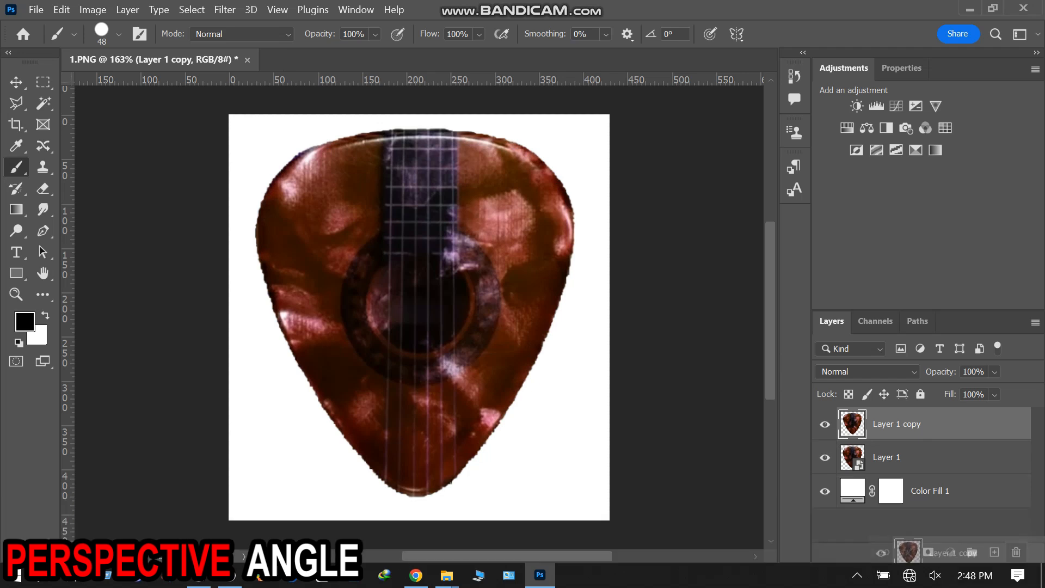
Step: Delete Layer 1 copy and duplicate the Blue channel
{"action": "left_click", "coordinate": [1016, 552]}
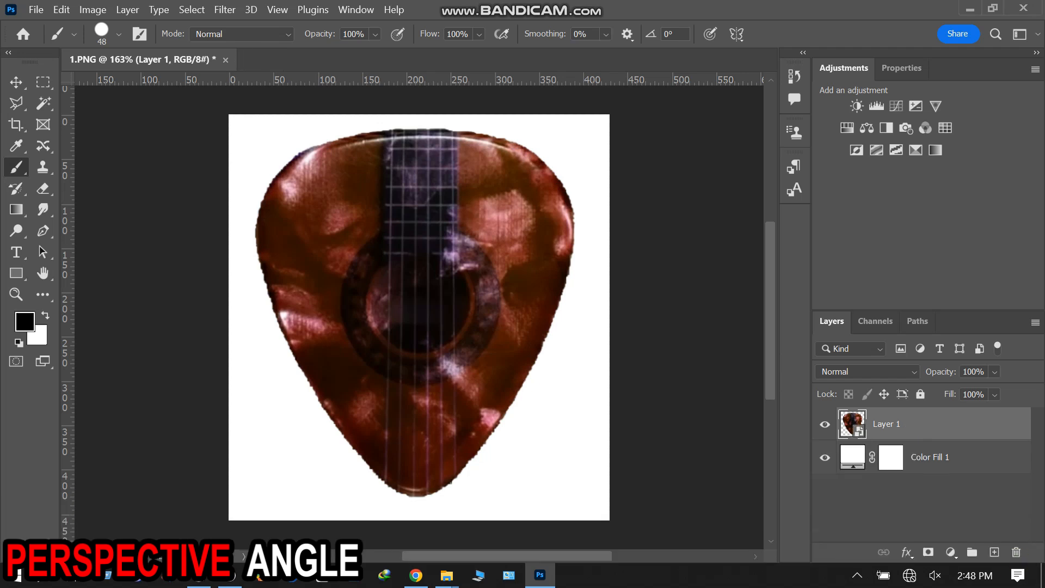
{"action": "left_click", "coordinate": [875, 321]}
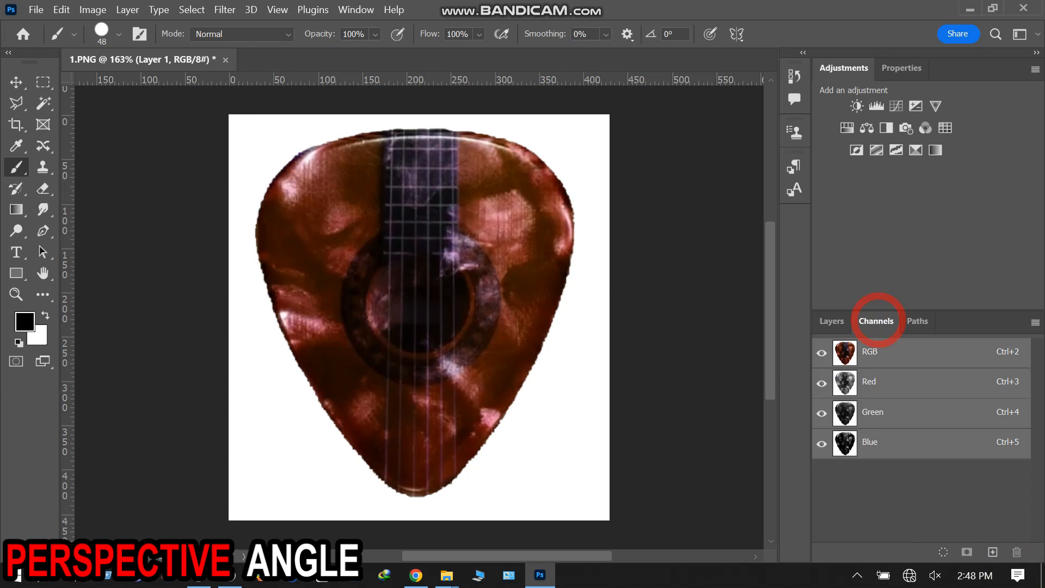
{"action": "left_click", "coordinate": [896, 441]}
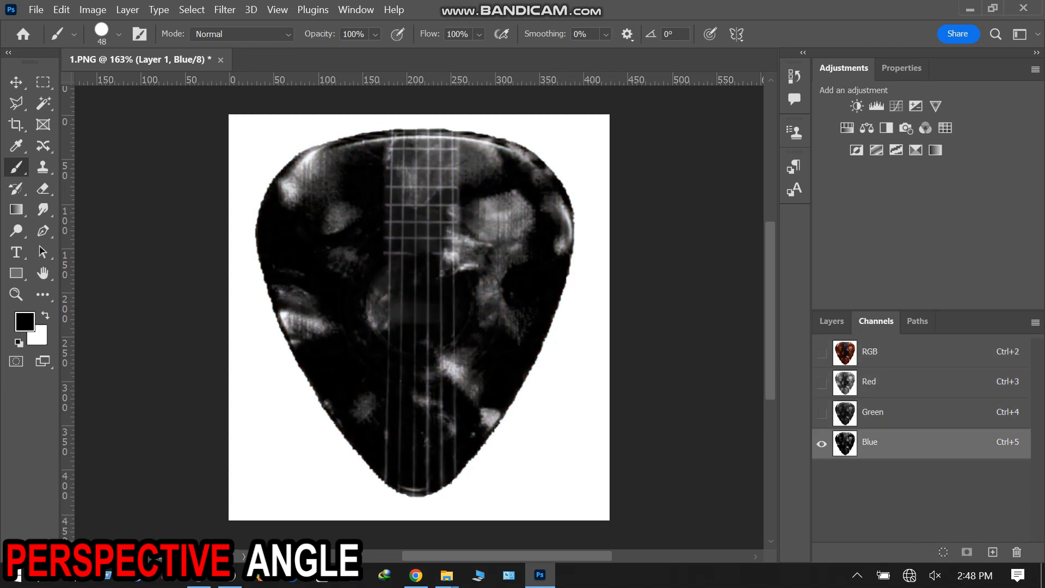
{"action": "left_click_drag", "start_coordinate": [897, 442], "coordinate": [992, 552]}
{"action": "left_click", "coordinate": [16, 82]}
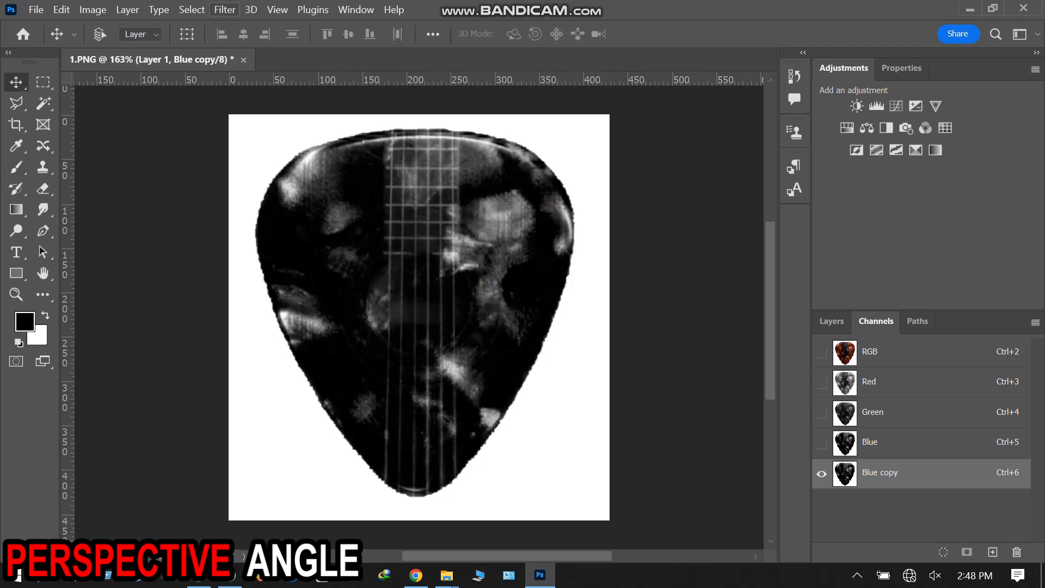
Step: Apply a Gaussian Blur with a 4.0 pixel radius to the Blue copy channel
{"action": "left_click", "coordinate": [224, 10]}
{"action": "mouse_move", "coordinate": [239, 202]}
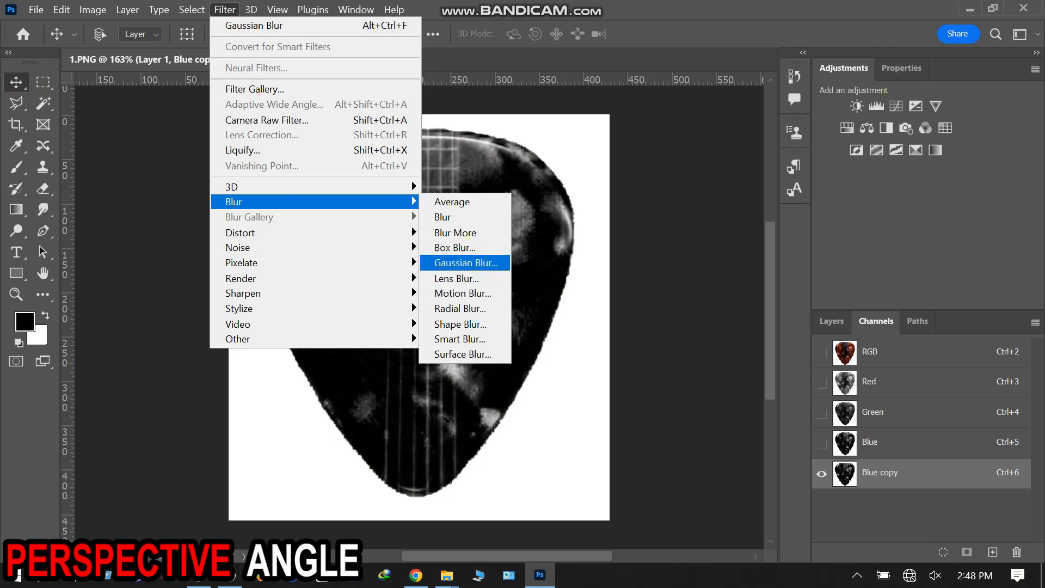
{"action": "left_click", "coordinate": [457, 263]}
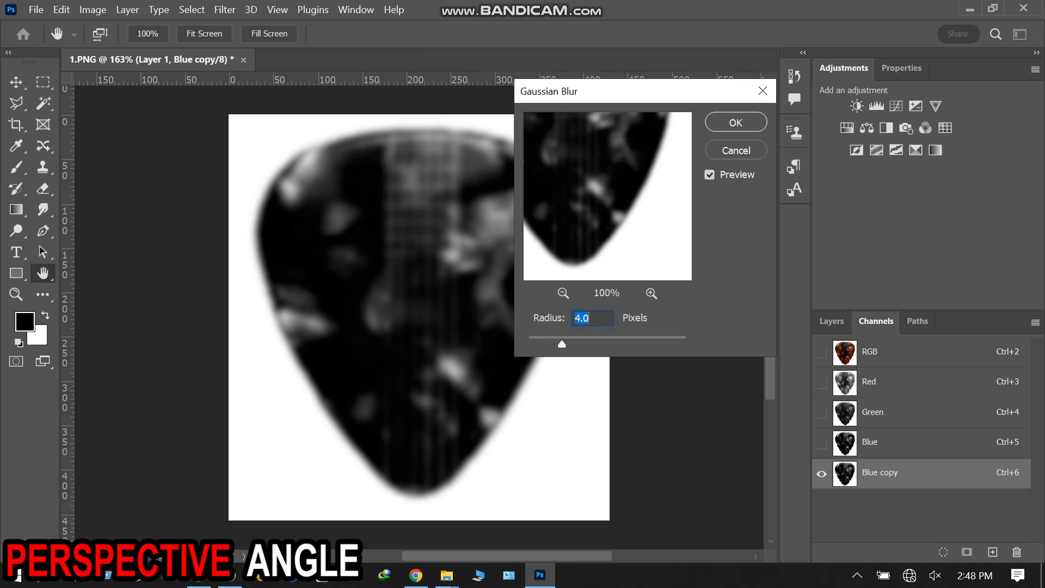
{"action": "left_click", "coordinate": [736, 122]}
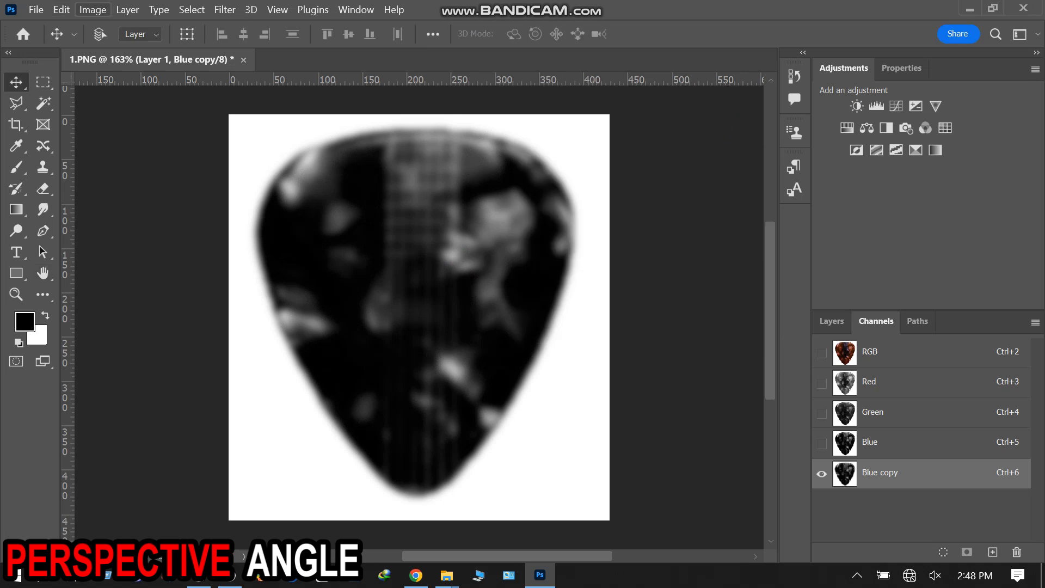
Step: Apply Levels to the Blue copy channel with input black at 198 and input white at 200, turning the pick solid black
{"action": "left_click", "coordinate": [93, 10]}
{"action": "mouse_move", "coordinate": [121, 44]}
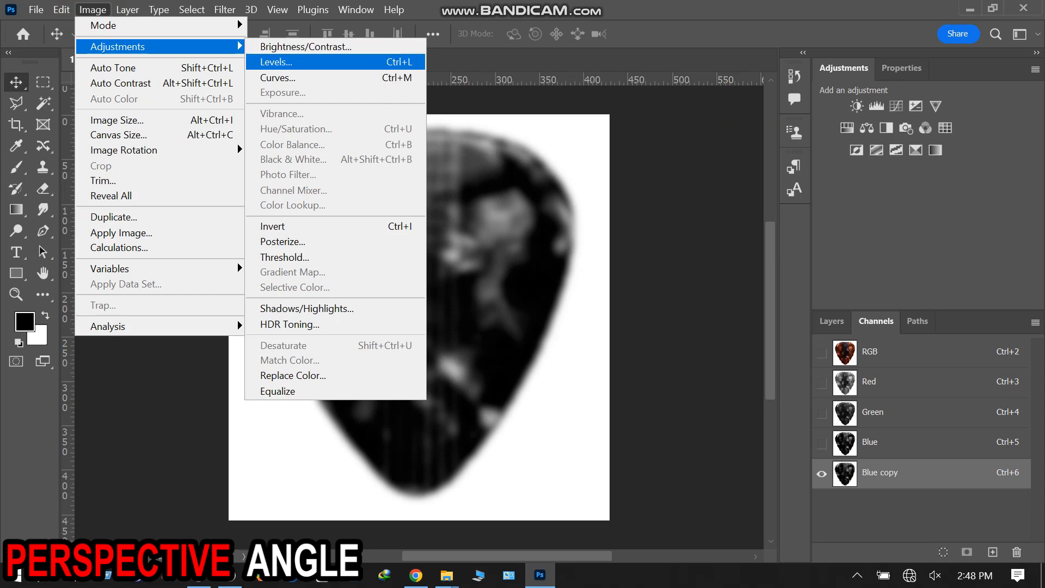
{"action": "left_click", "coordinate": [272, 63]}
{"action": "left_click_drag", "start_coordinate": [590, 247], "coordinate": [755, 246]}
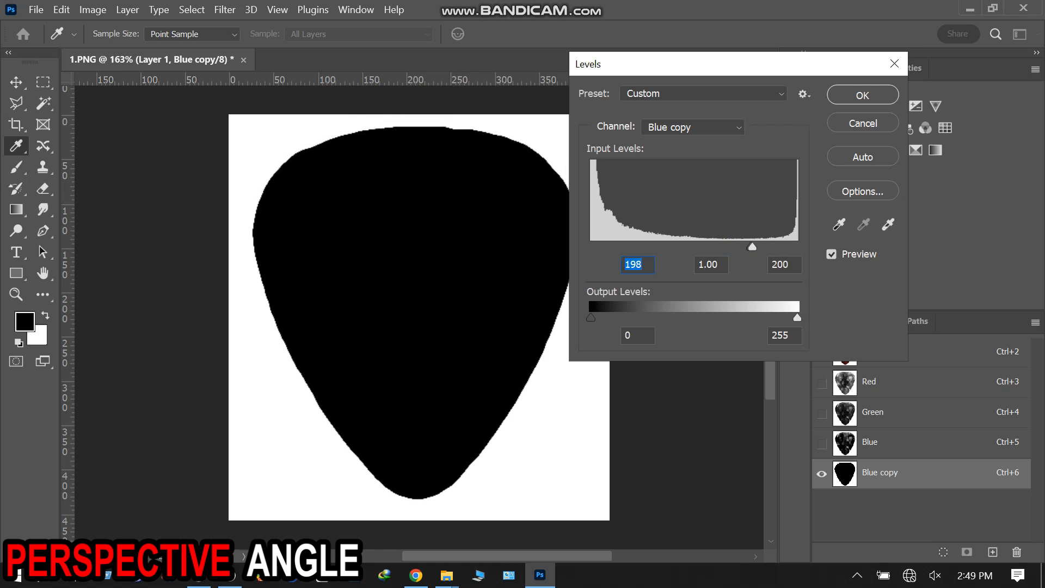
{"action": "left_click", "coordinate": [752, 247]}
{"action": "left_click", "coordinate": [863, 95]}
{"action": "key", "text": "v"}
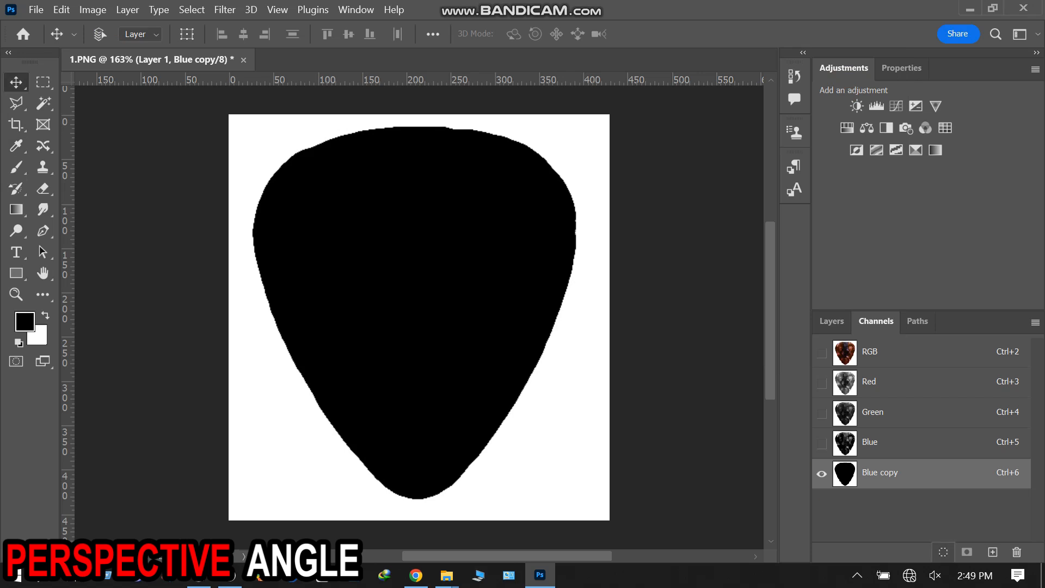
Step: Load the Blue copy channel as a selection, then delete that channel and return to the layers
{"action": "left_click", "coordinate": [943, 552]}
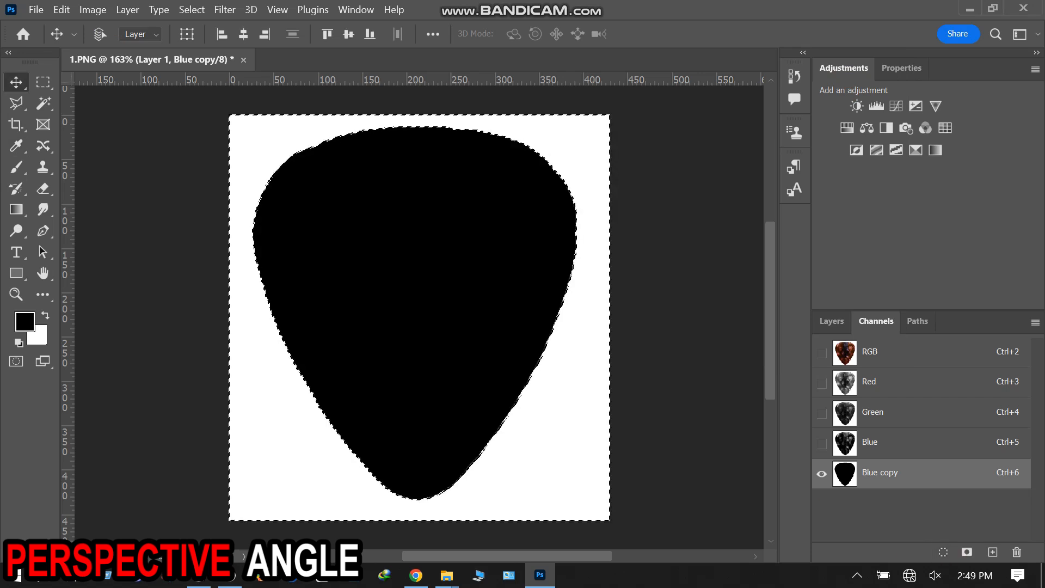
{"action": "left_click_drag", "start_coordinate": [882, 472], "coordinate": [1016, 552]}
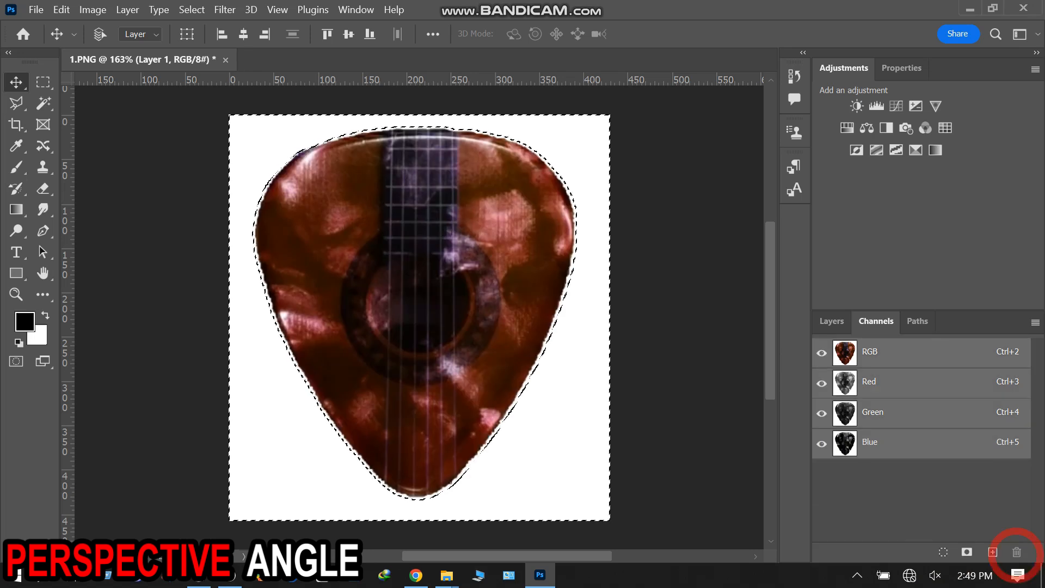
{"action": "left_click", "coordinate": [831, 321]}
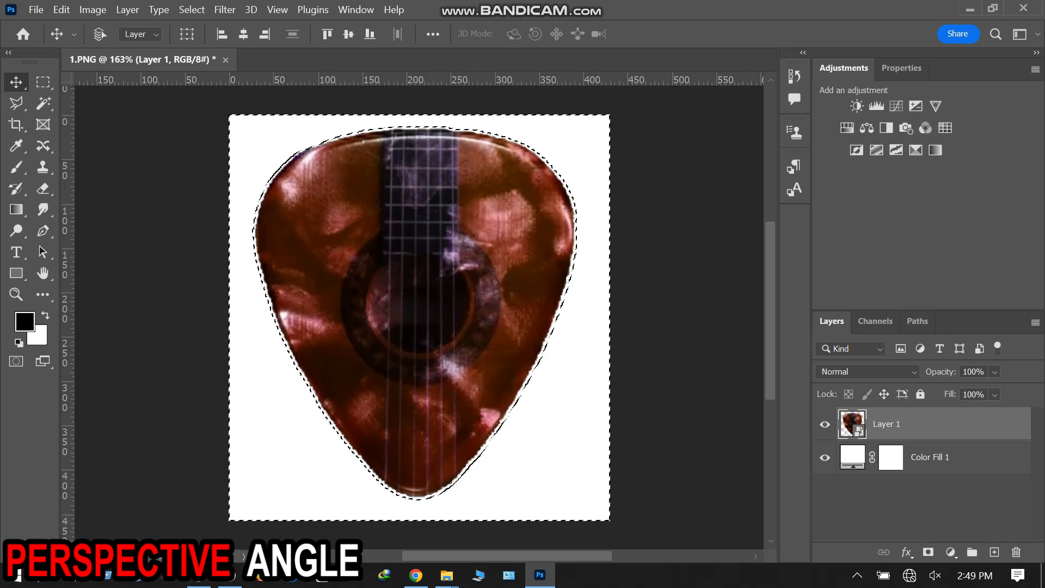
Step: Expand the selection around the pick by 10 pixels
{"action": "left_click", "coordinate": [225, 10]}
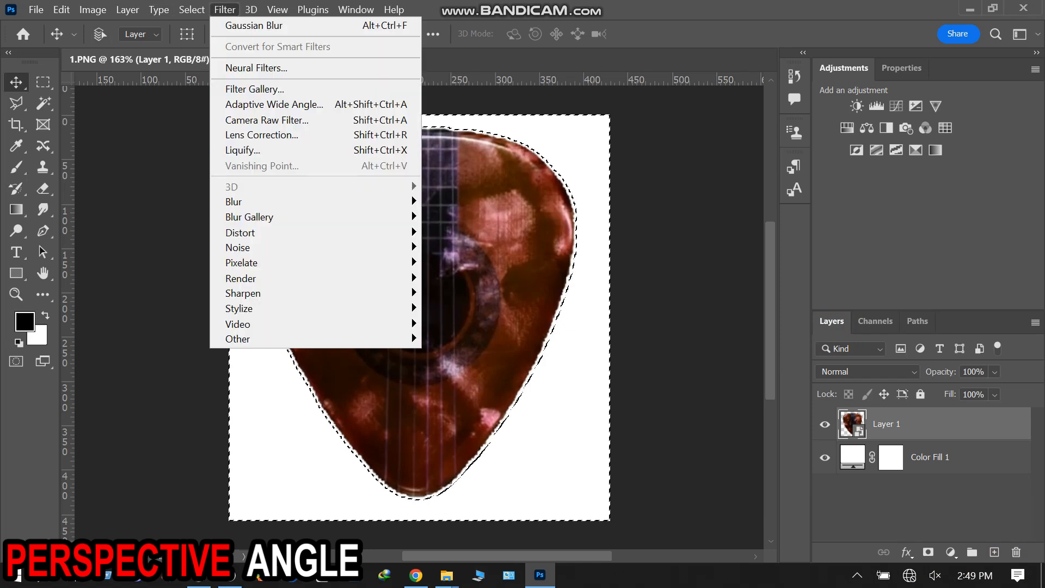
{"action": "key", "text": "Escape"}
{"action": "left_click", "coordinate": [191, 9]}
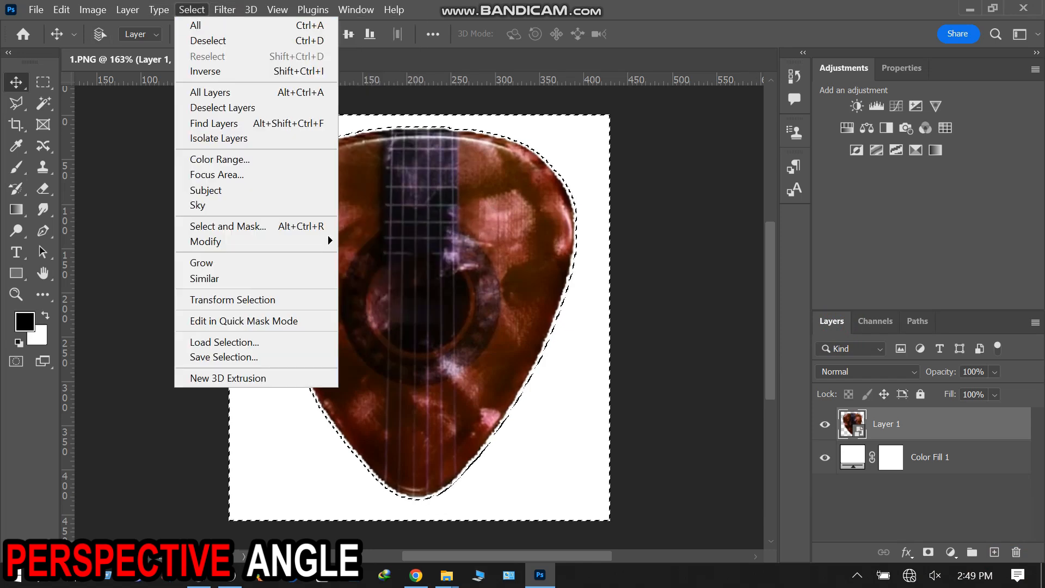
{"action": "mouse_move", "coordinate": [206, 241]}
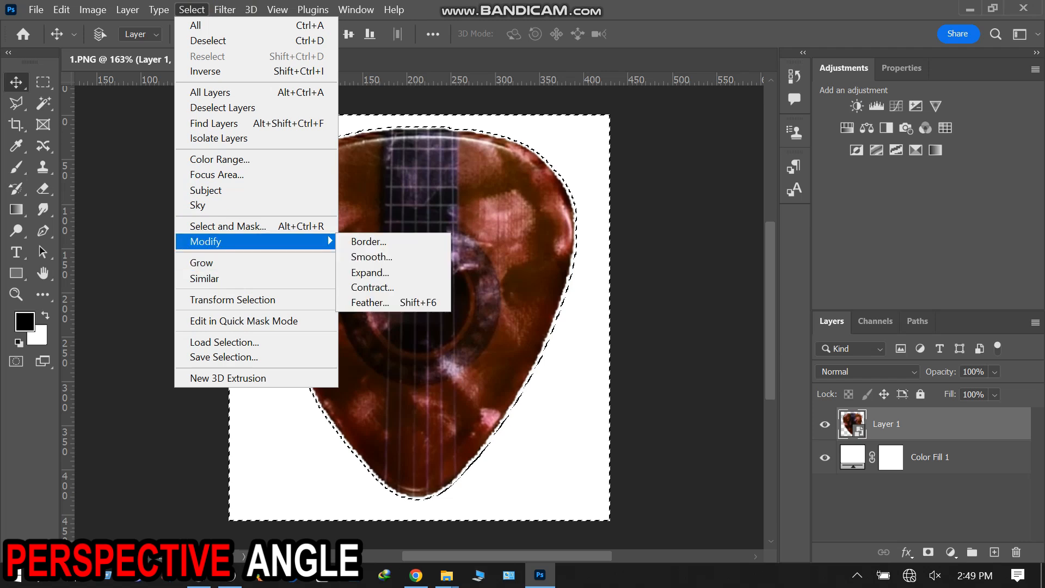
{"action": "left_click", "coordinate": [360, 273]}
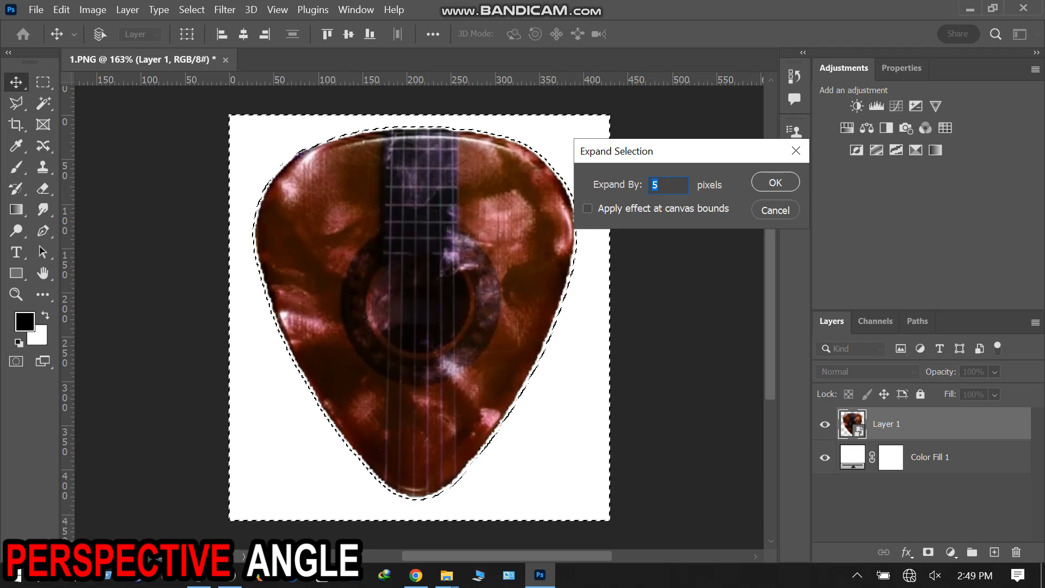
{"action": "type", "text": "10"}
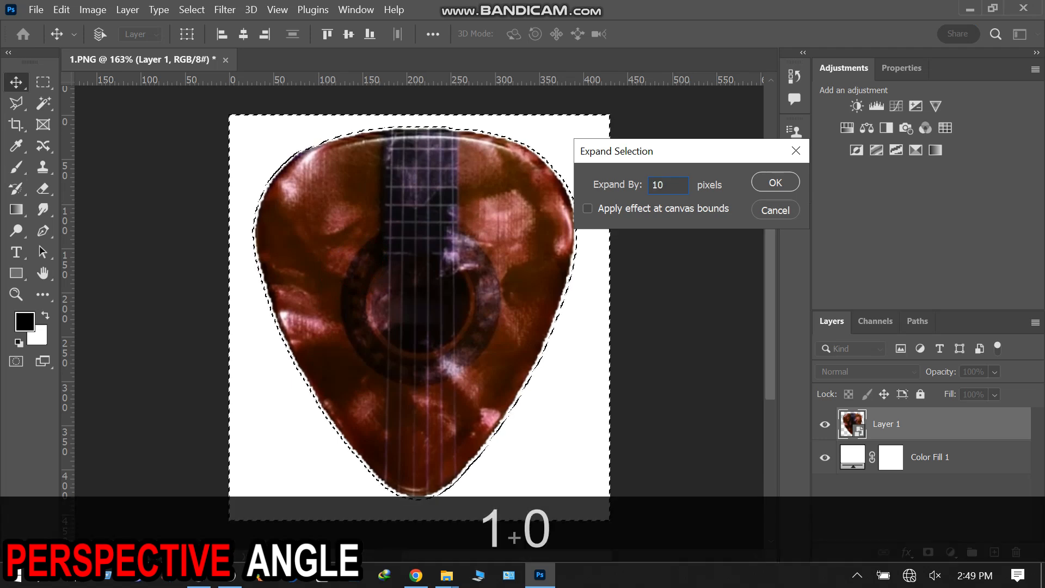
{"action": "left_click", "coordinate": [775, 182]}
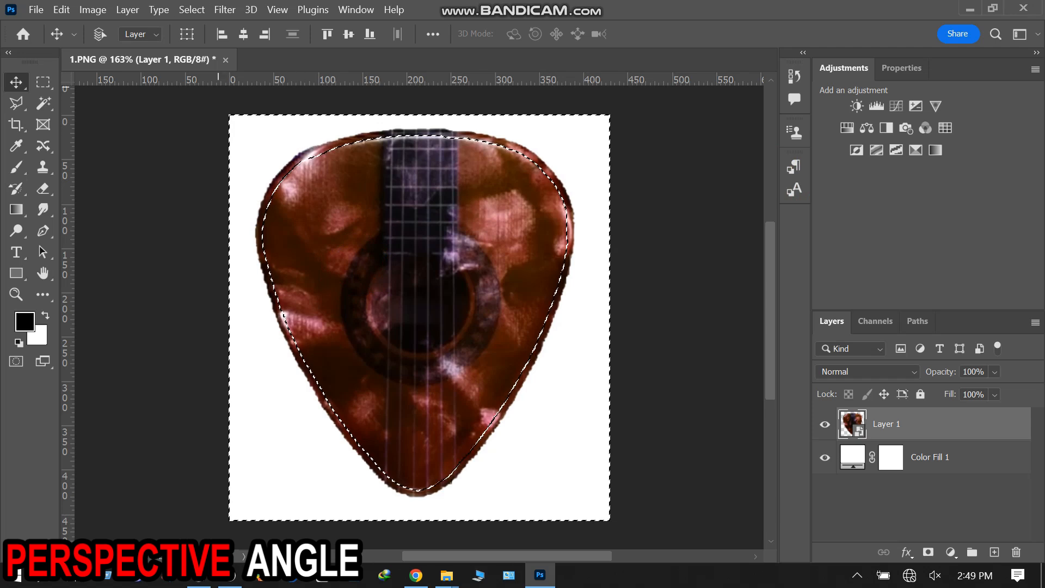
{"action": "left_click", "coordinate": [93, 10]}
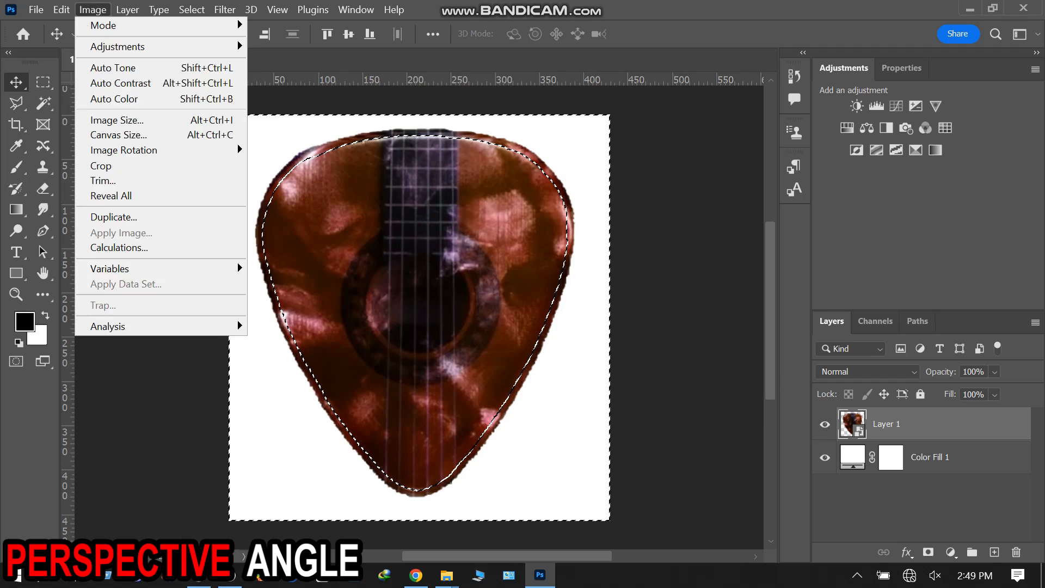
{"action": "key", "text": "Left"}
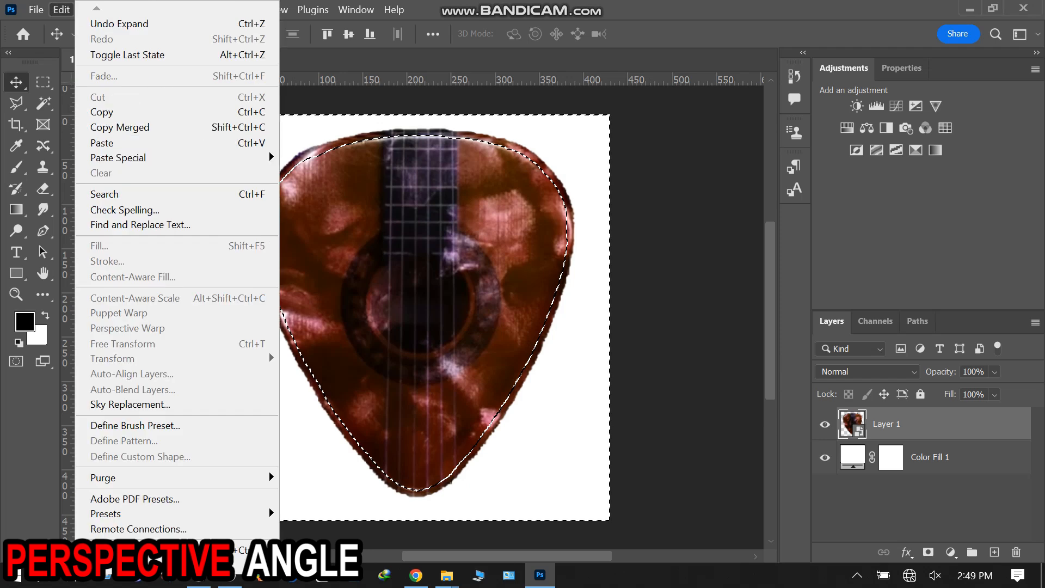
{"action": "left_click", "coordinate": [712, 188]}
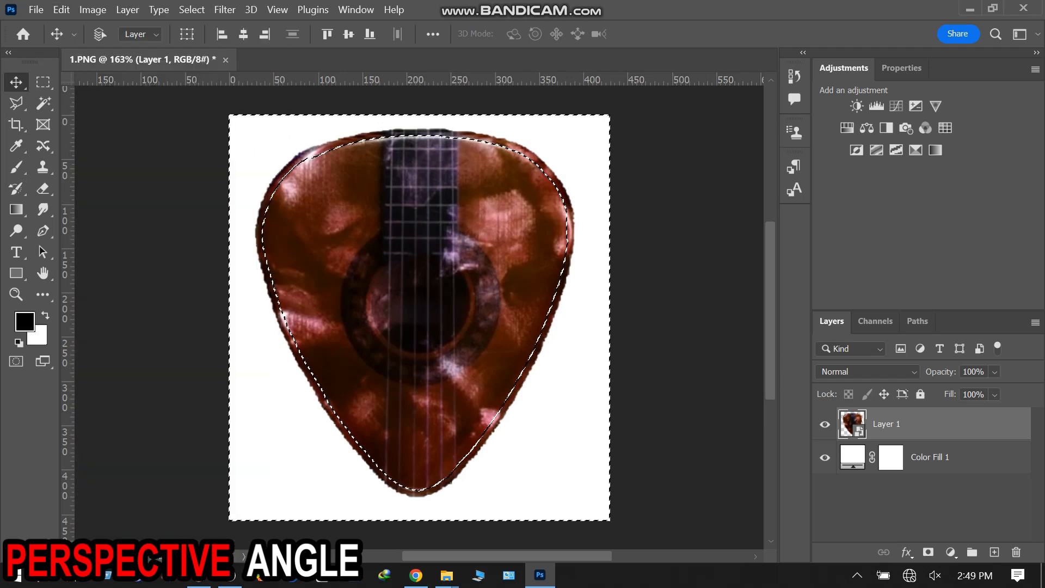
Step: Make a rasterized duplicate of Layer 1 and hide the original layer
{"action": "mouse_move", "coordinate": [881, 424]}
{"action": "left_mouse_down"}
{"action": "mouse_move", "coordinate": [925, 523]}
{"action": "mouse_move", "coordinate": [994, 552]}
{"action": "left_mouse_up"}
{"action": "left_click", "coordinate": [825, 457]}
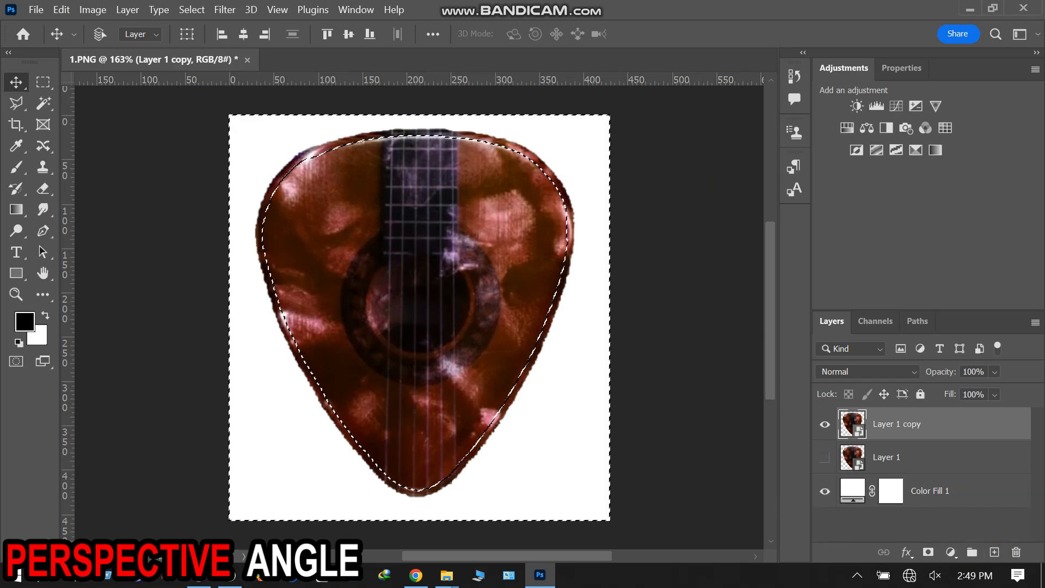
{"action": "right_click", "coordinate": [968, 424]}
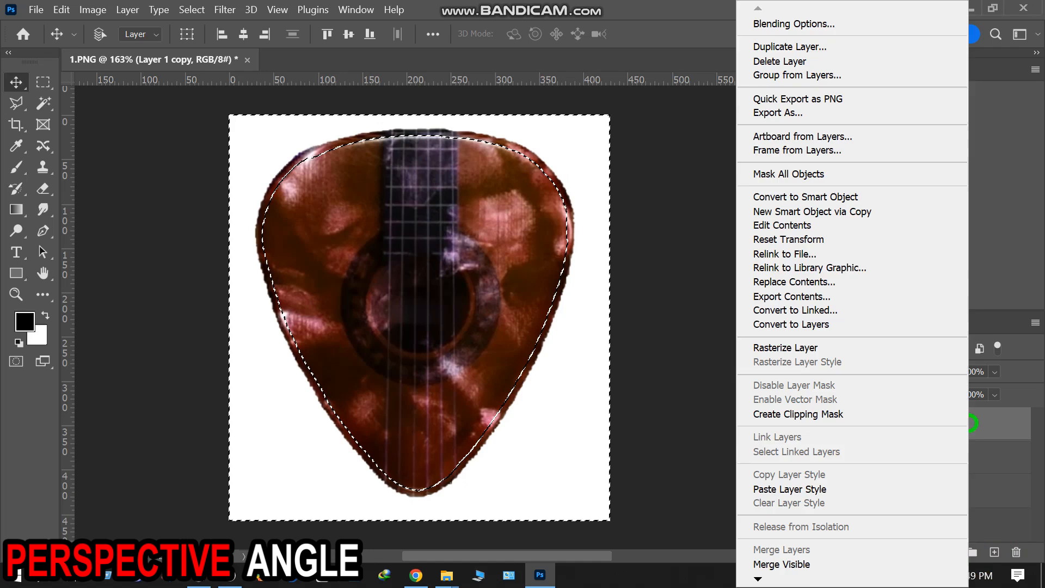
{"action": "left_click", "coordinate": [786, 347]}
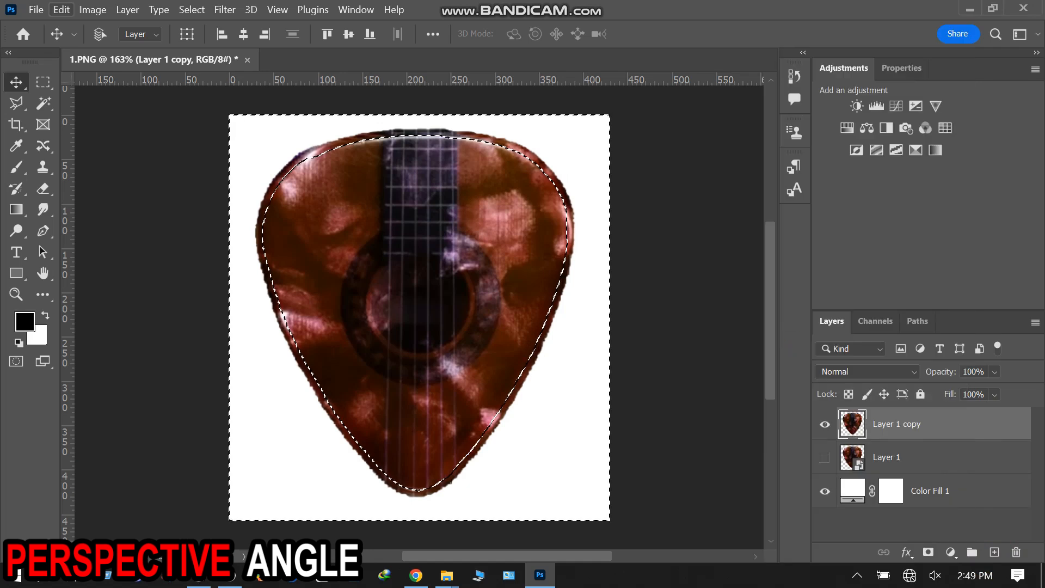
Step: Clear the selected rough edge from the rasterized Layer 1 copy and deselect
{"action": "left_click", "coordinate": [62, 9]}
{"action": "left_click", "coordinate": [108, 171]}
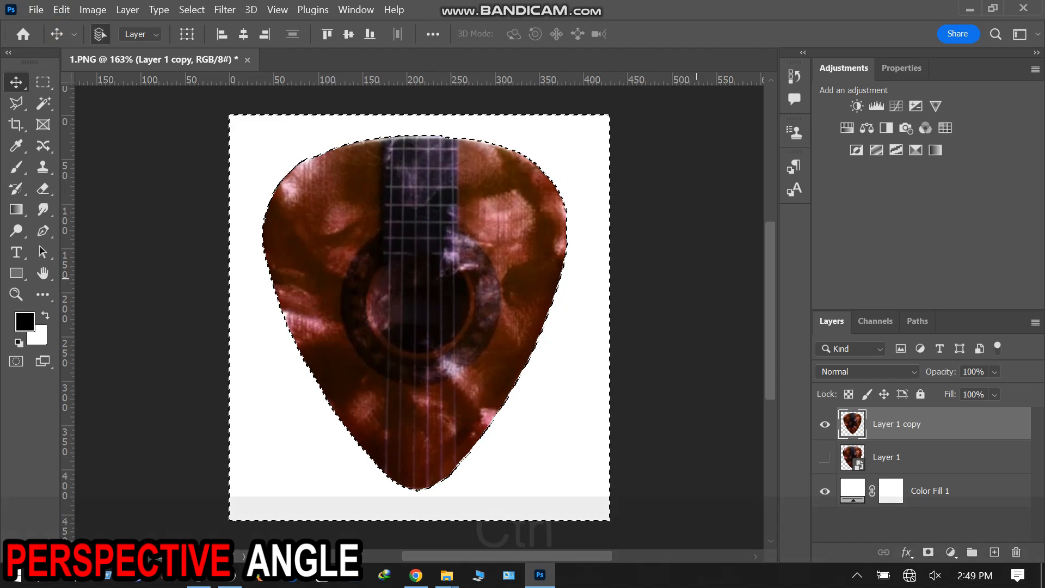
{"action": "key", "text": "ctrl+d"}
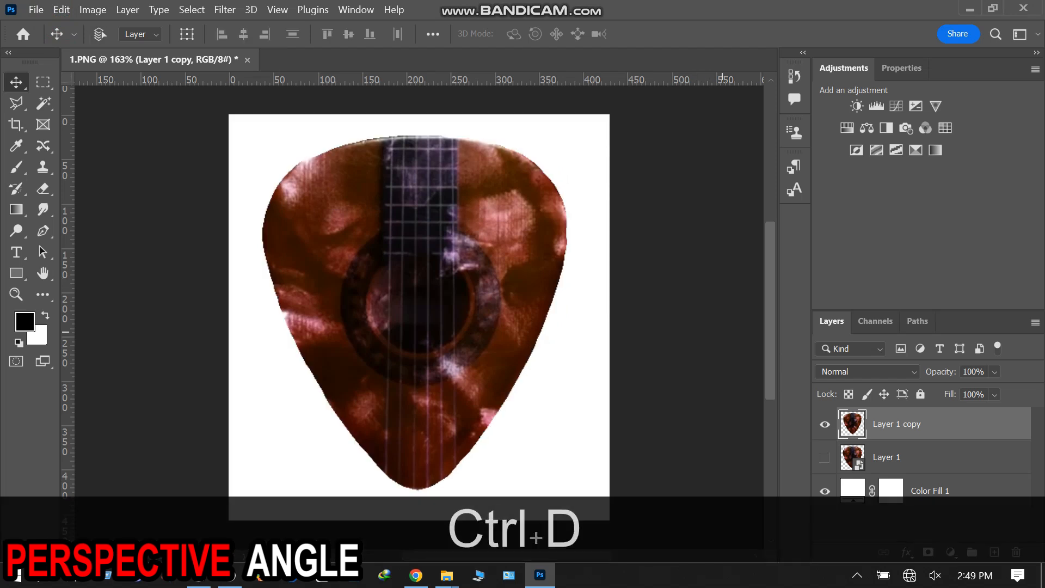